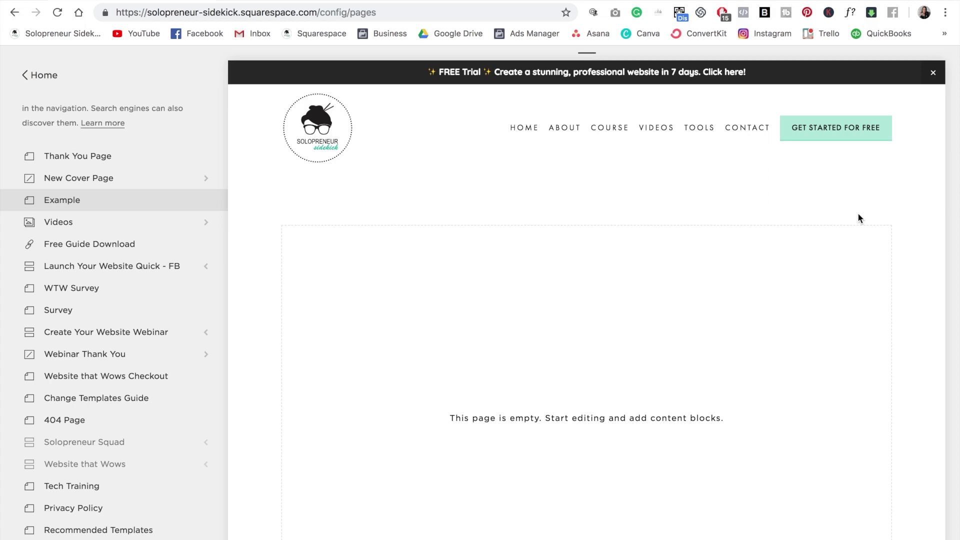
Step: Insert a button block on the Example page and relabel it 'GET YOUR PDF HERE'
mouse_move(673, 205)
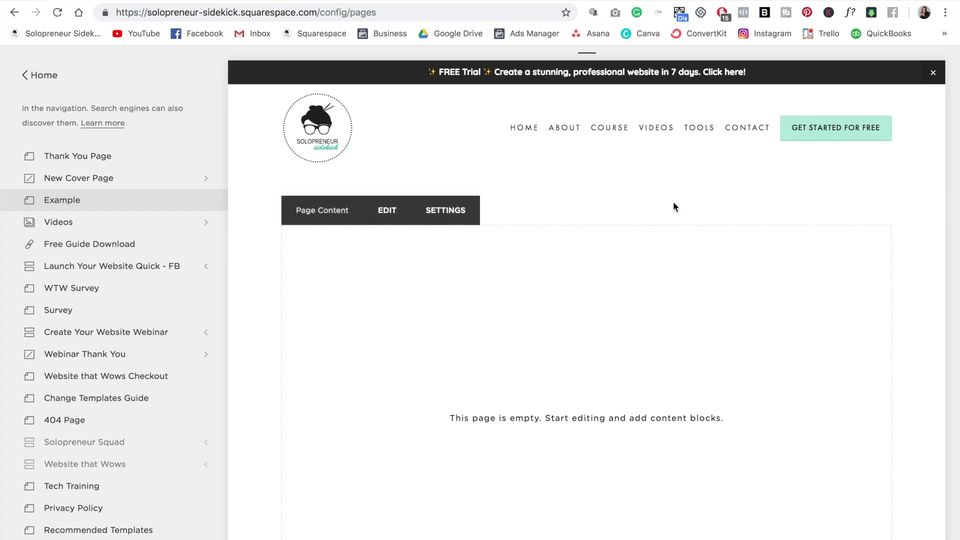
click(378, 212)
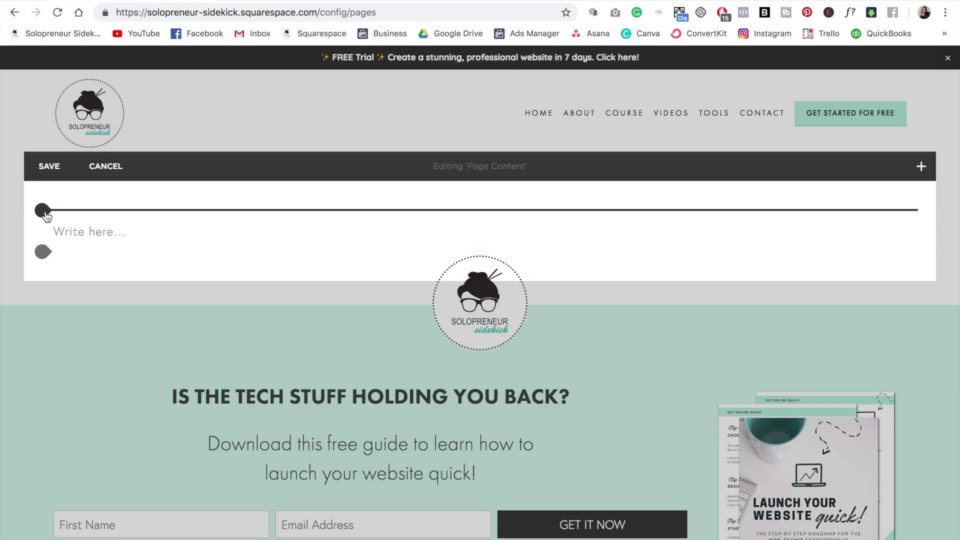
click(43, 211)
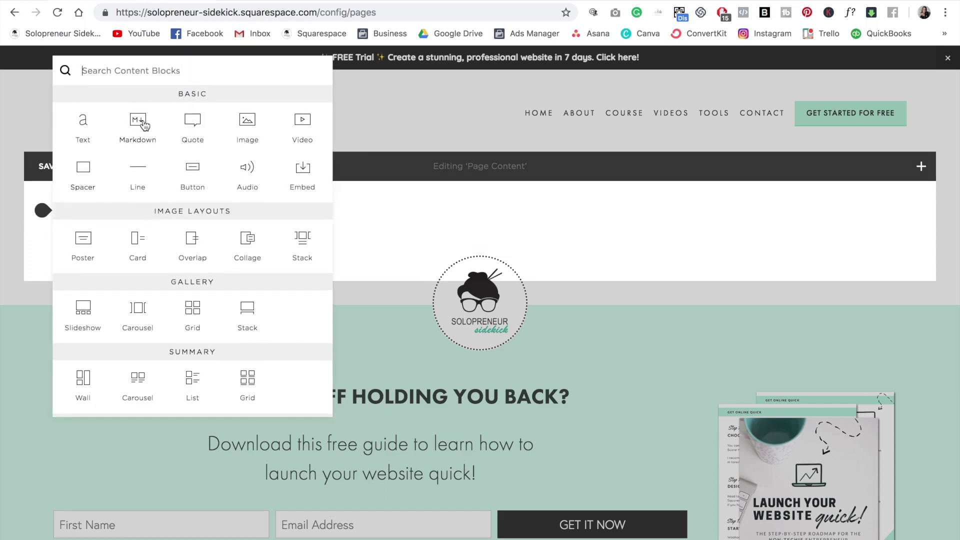
click(206, 175)
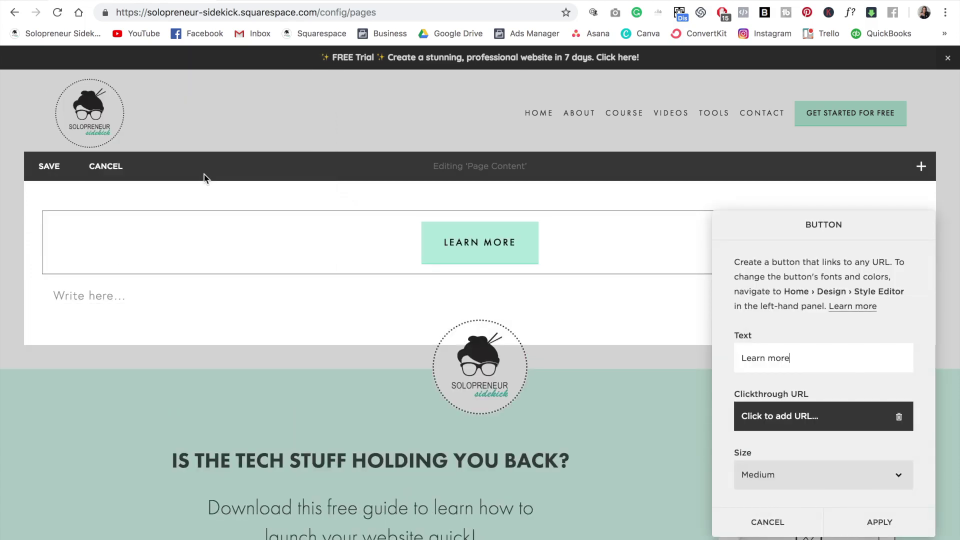
triple_click(805, 366)
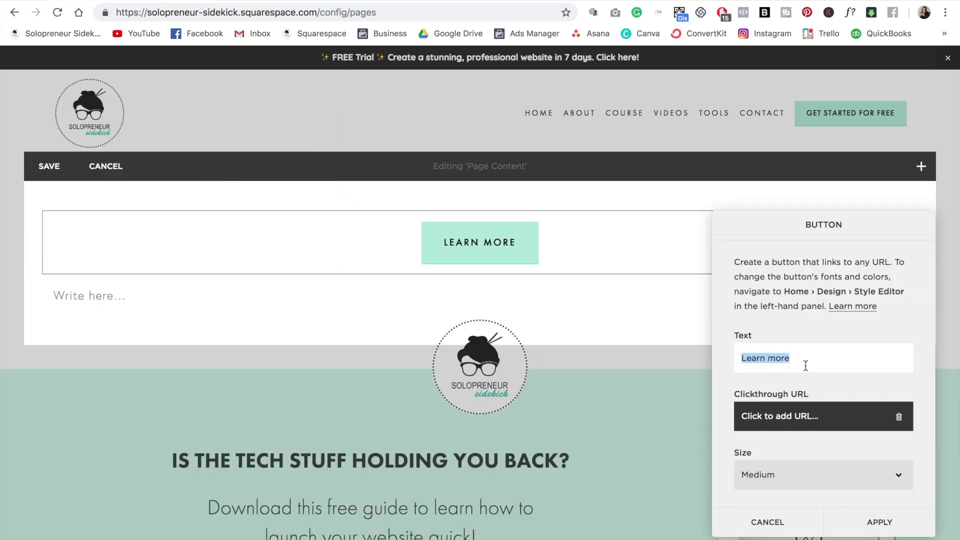
text(GET YOUR )
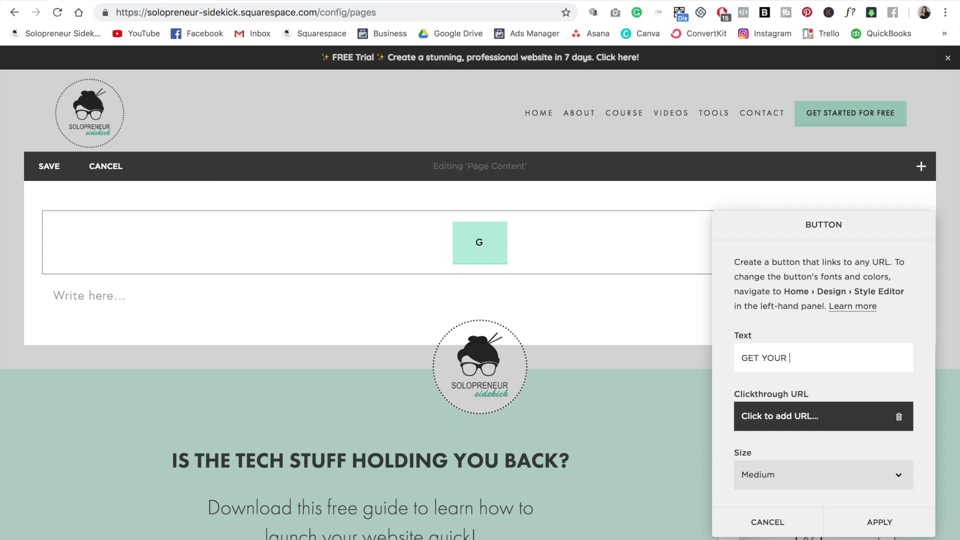
text(PDF HERE)
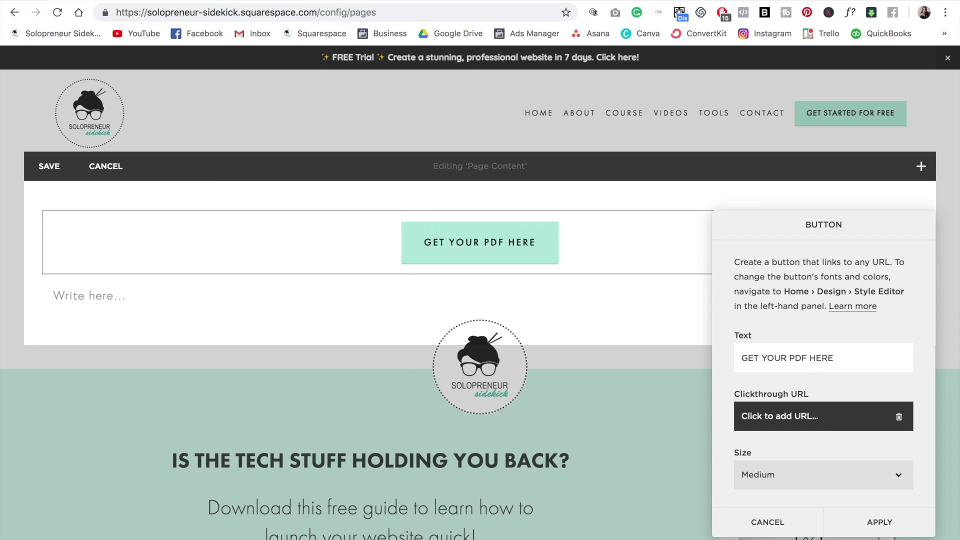
scroll(804, 375, down, 2)
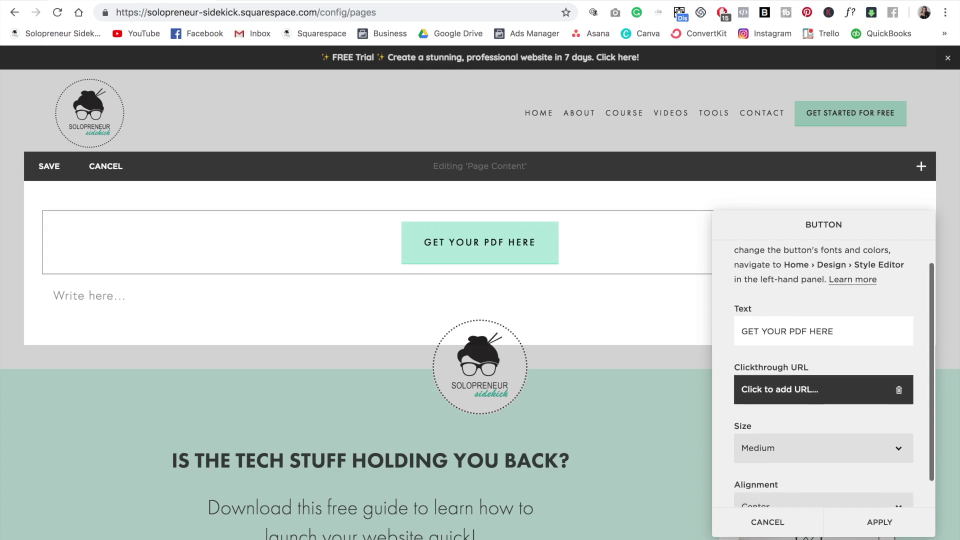
Step: Upload the Launch Your Website guide PDF as the button's file link
click(803, 378)
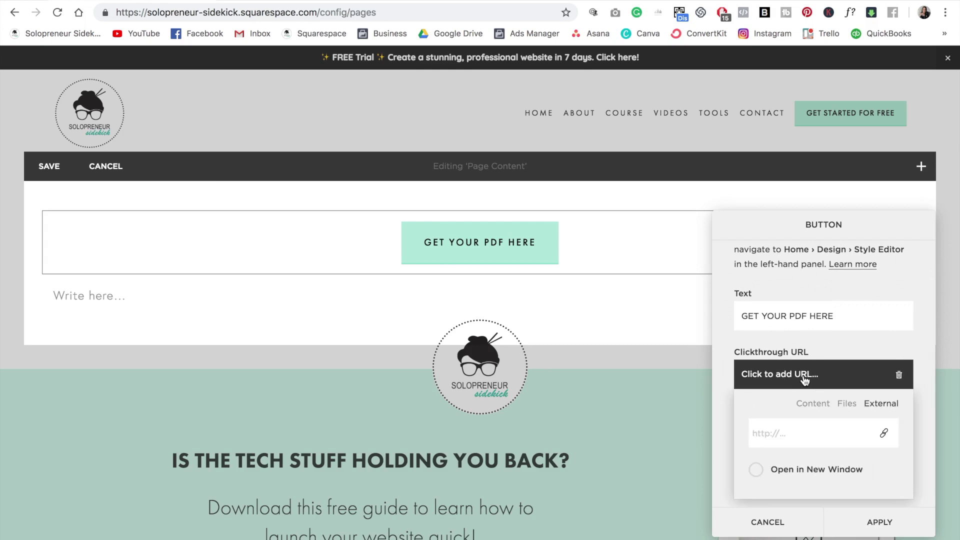
click(849, 414)
scroll(848, 413, down, 5)
click(840, 424)
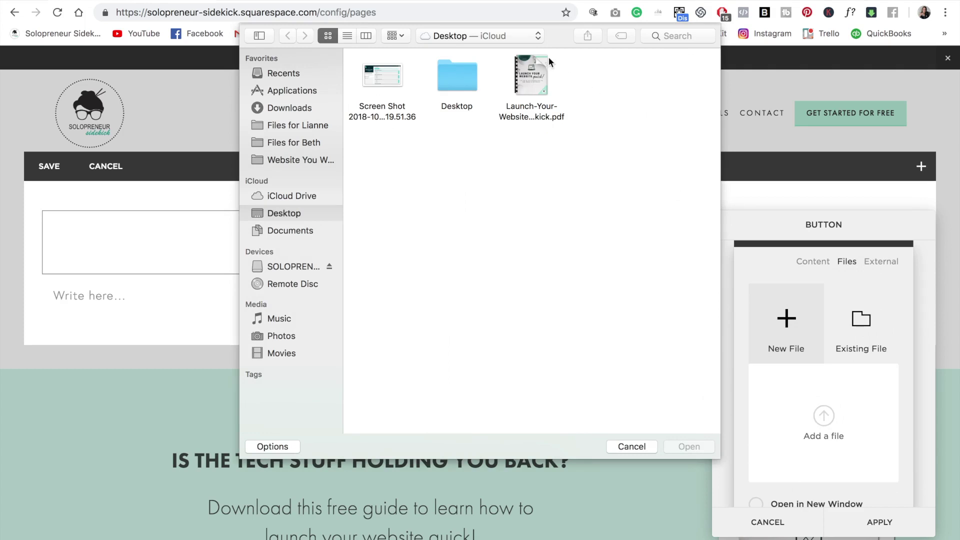
mouse_move(542, 63)
click(530, 67)
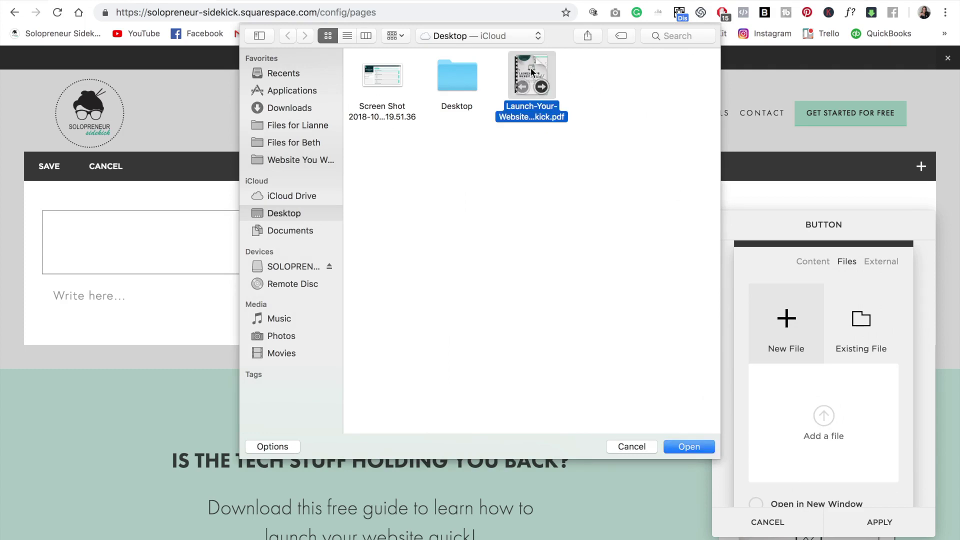
click(699, 446)
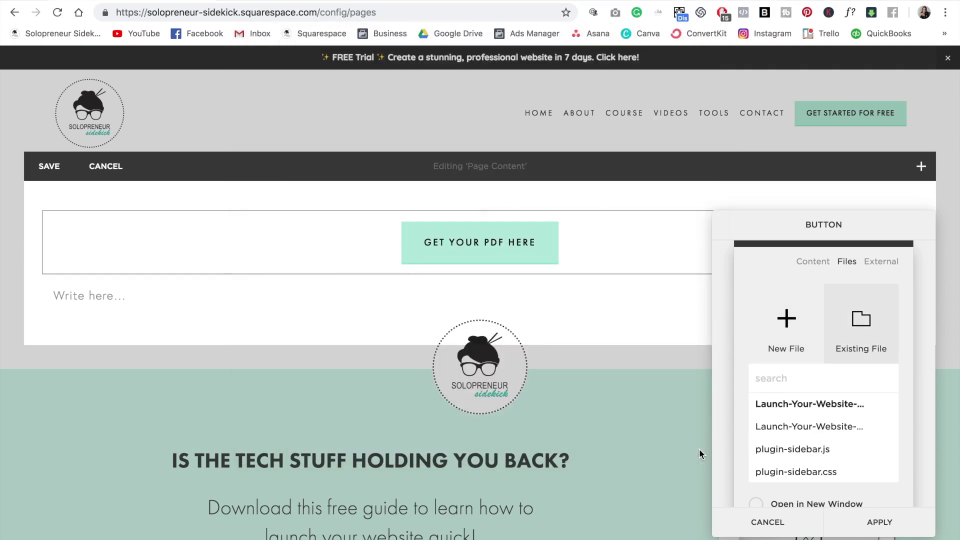
Step: Make the button link open in a new window and apply the settings
scroll(850, 450, down, 2)
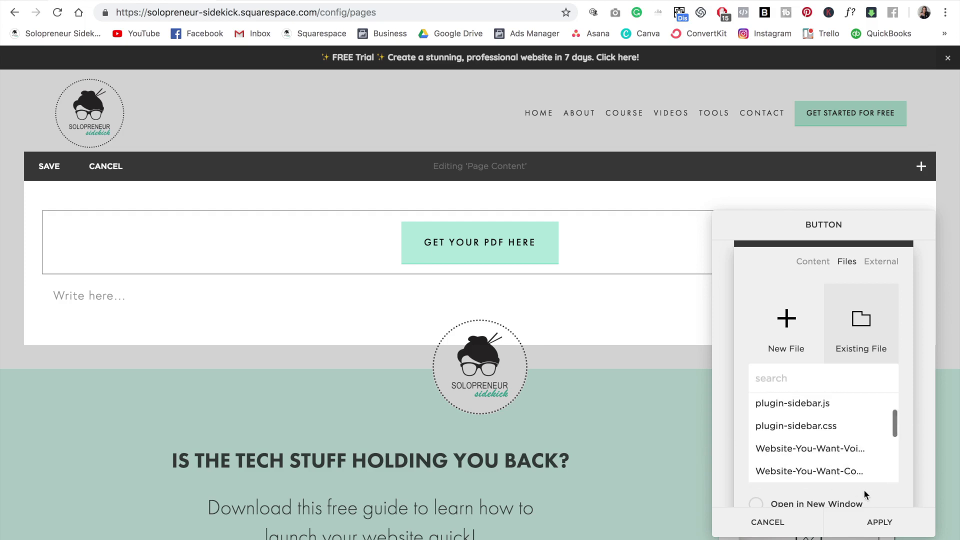
scroll(863, 489, down, 1)
click(757, 476)
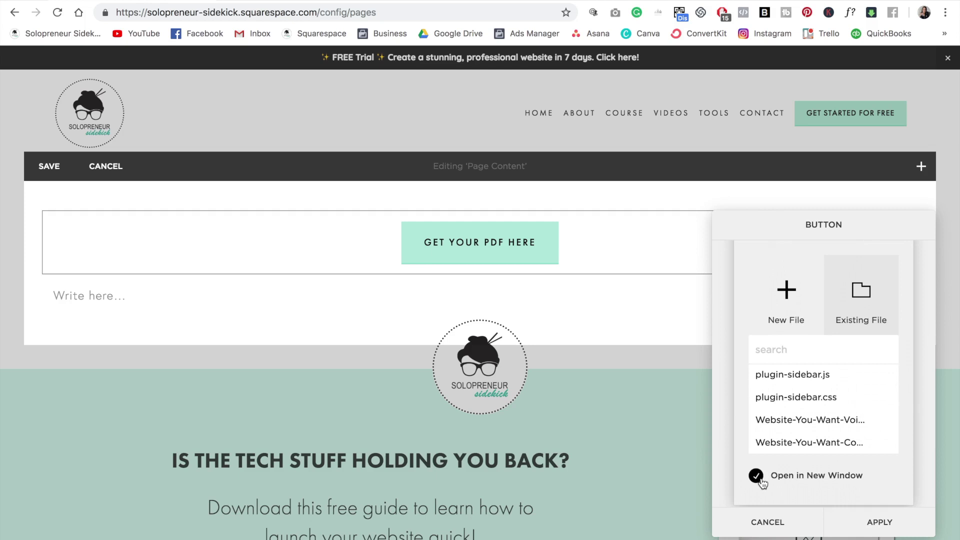
click(877, 526)
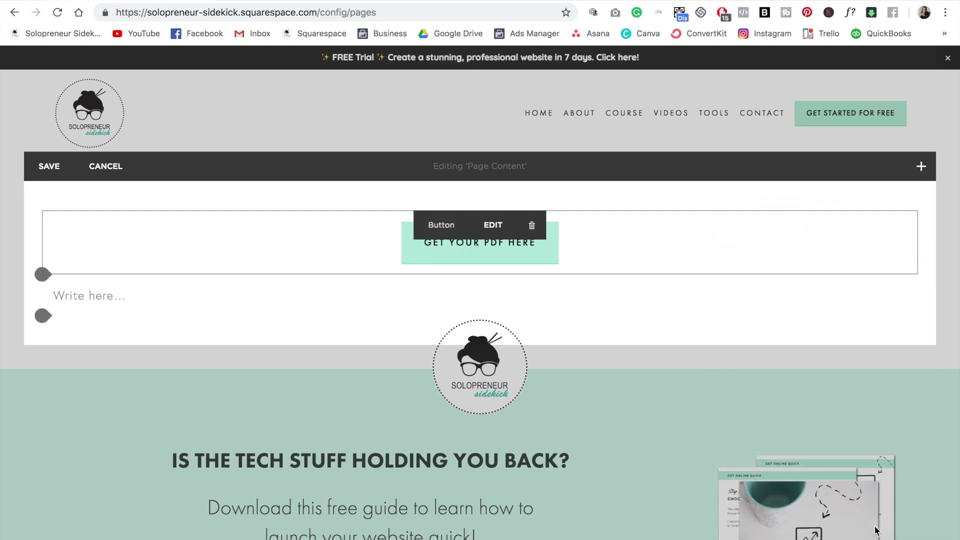
Step: Save the page, hide the sidebar, and test GET YOUR PDF HERE, which opens the guide PDF
click(49, 166)
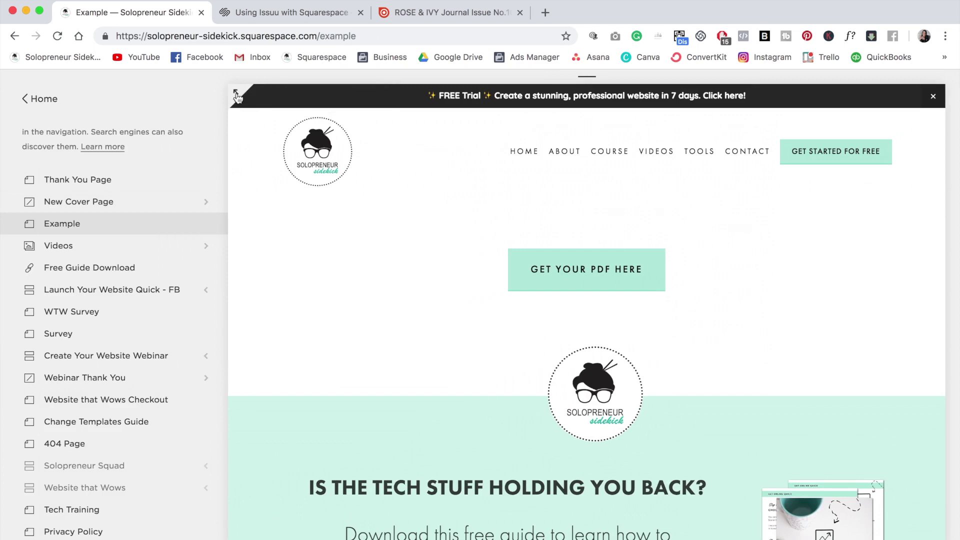
click(236, 95)
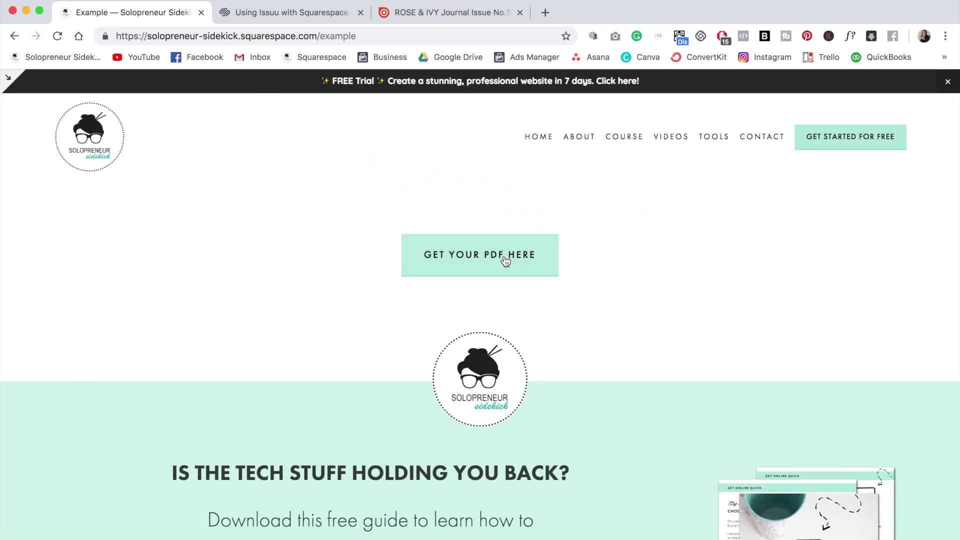
click(480, 256)
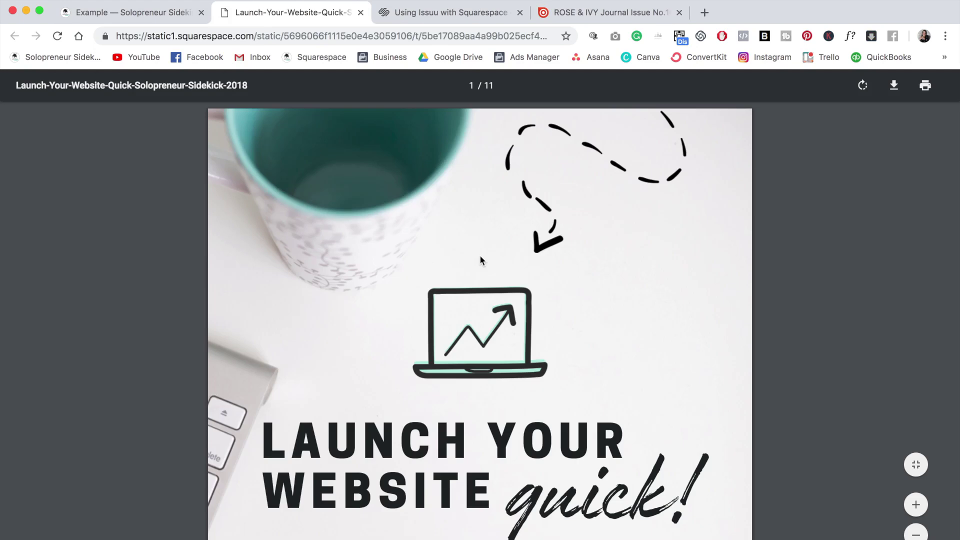
Step: Scroll through the guide PDF's pages, then switch to the ROSE & IVY Journal tab
scroll(780, 224, down, 6)
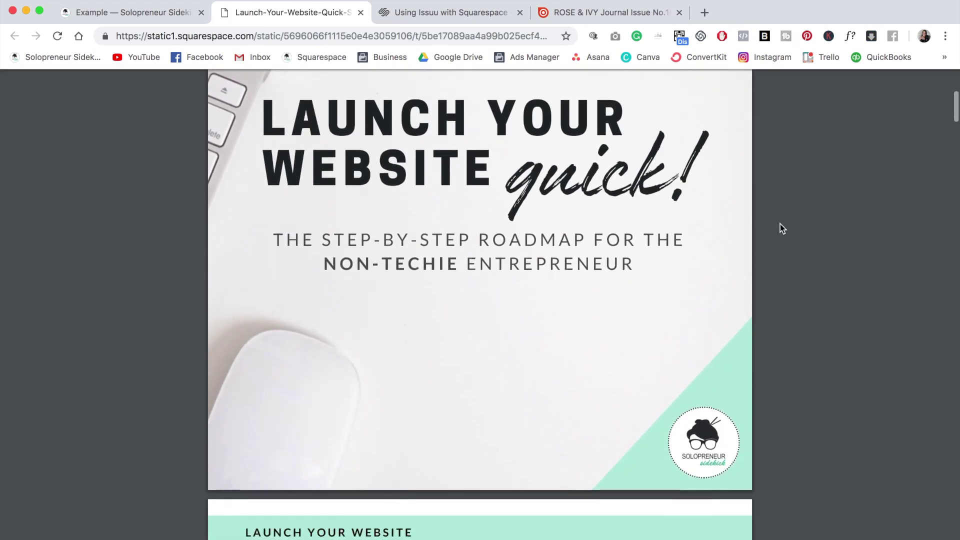
scroll(779, 224, down, 7)
scroll(780, 224, up, 1)
scroll(779, 224, down, 4)
scroll(780, 224, up, 4)
scroll(780, 224, up, 13)
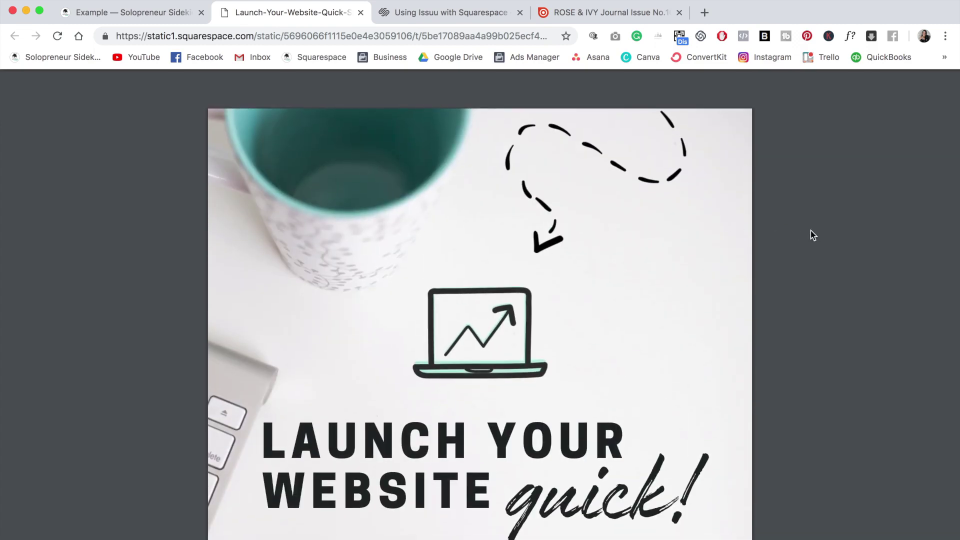
mouse_move(816, 89)
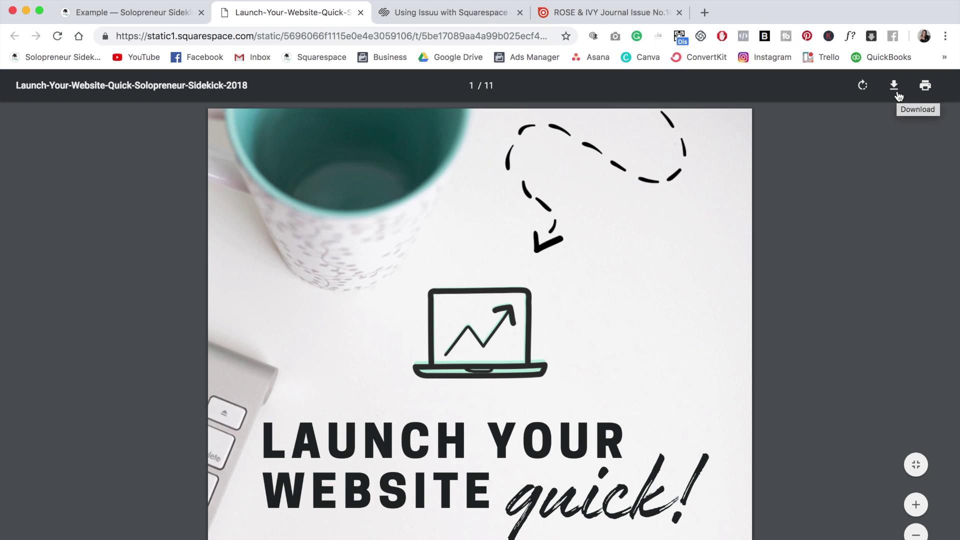
click(623, 16)
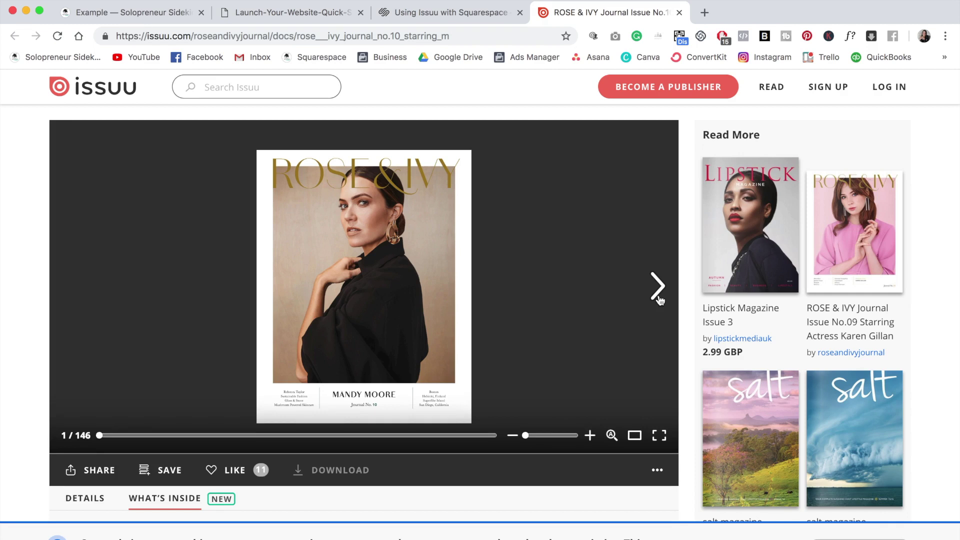
Step: Page forward two spreads in the journal and open Issuu's pricing page
click(658, 287)
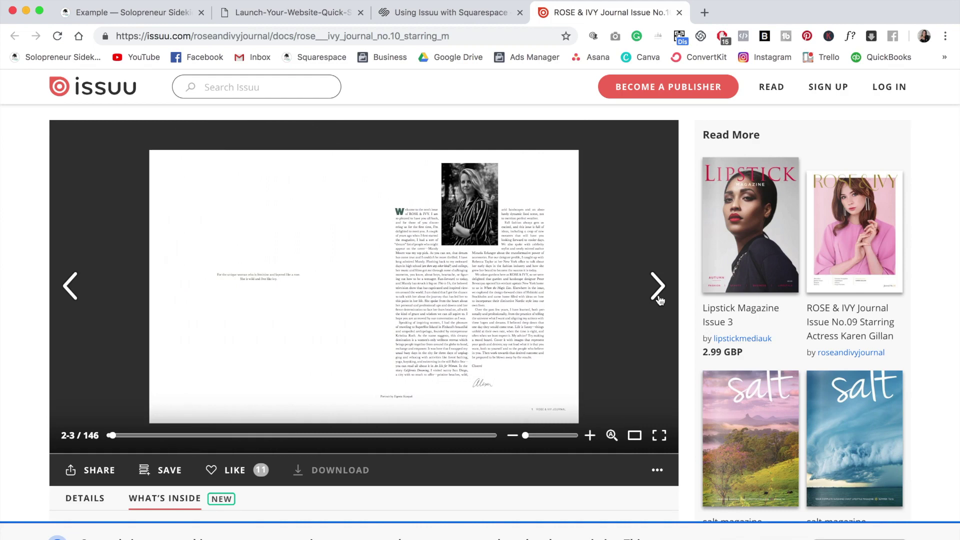
click(659, 299)
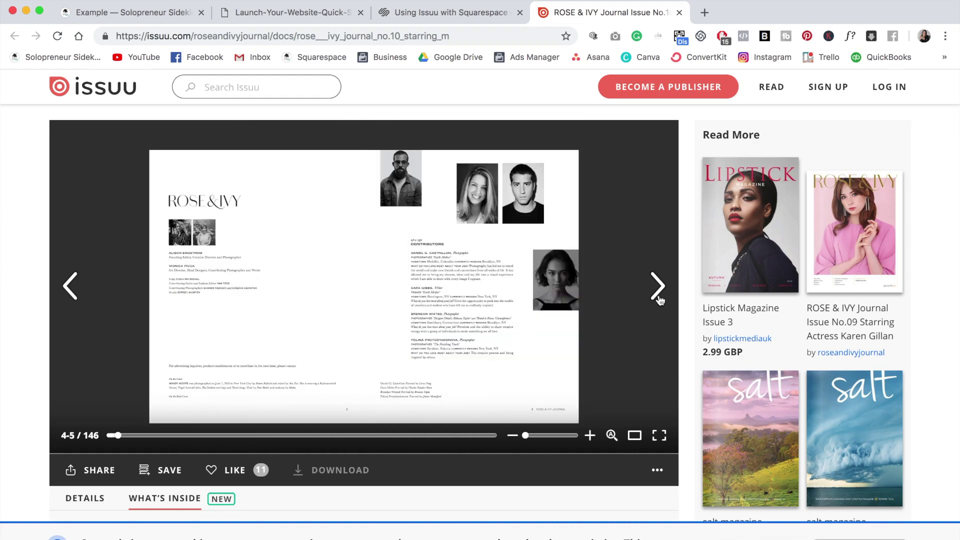
click(659, 299)
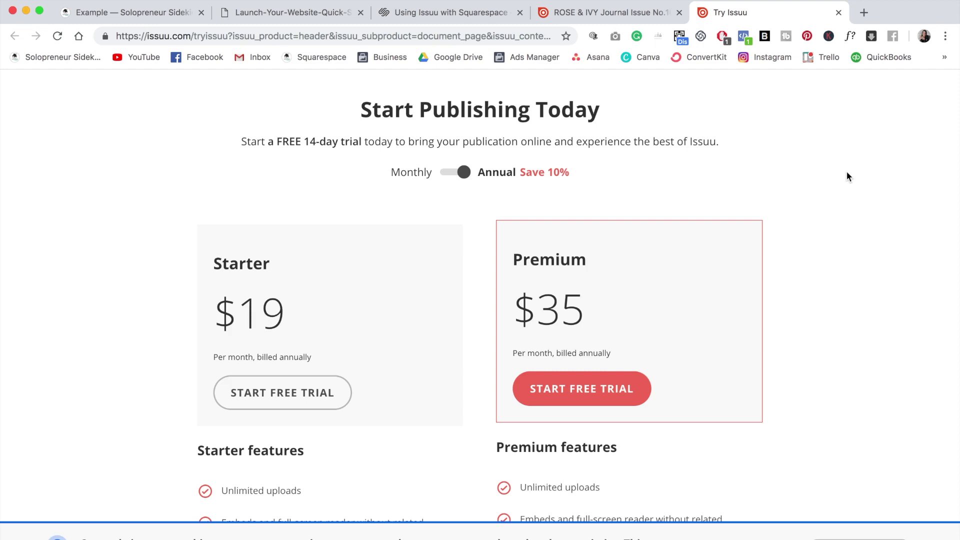
Step: Review the Starter $19 and Premium $35 monthly plans, then open a blank tab
scroll(846, 172, down, 10)
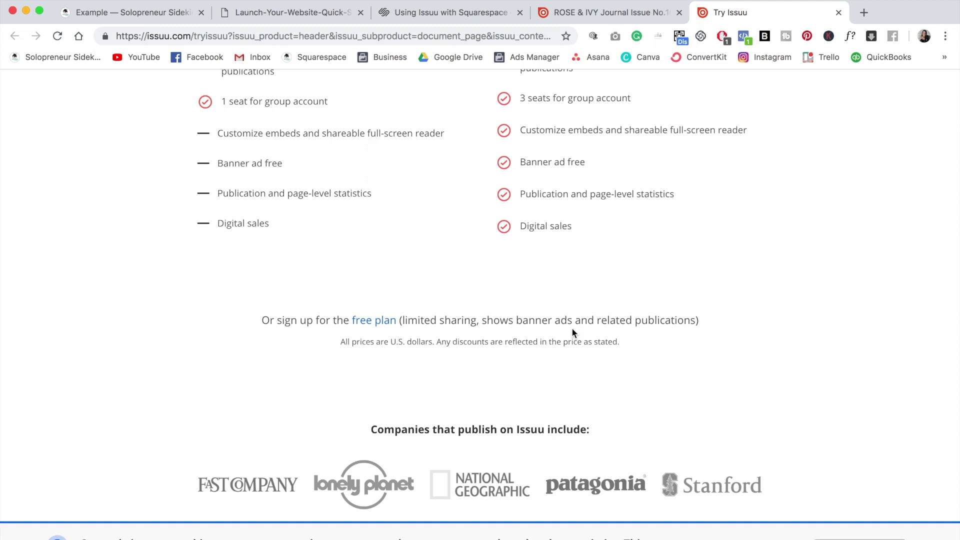
scroll(865, 346, up, 6)
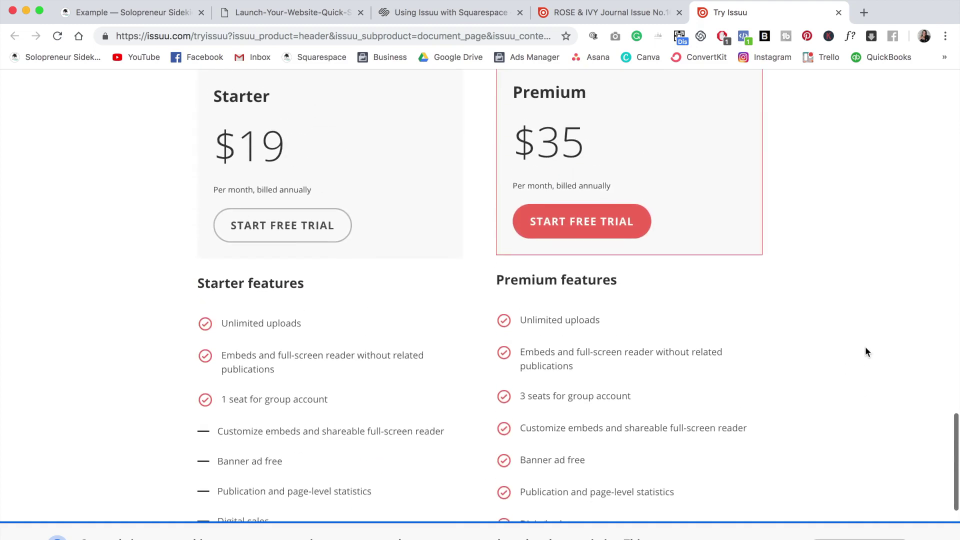
scroll(865, 347, up, 1)
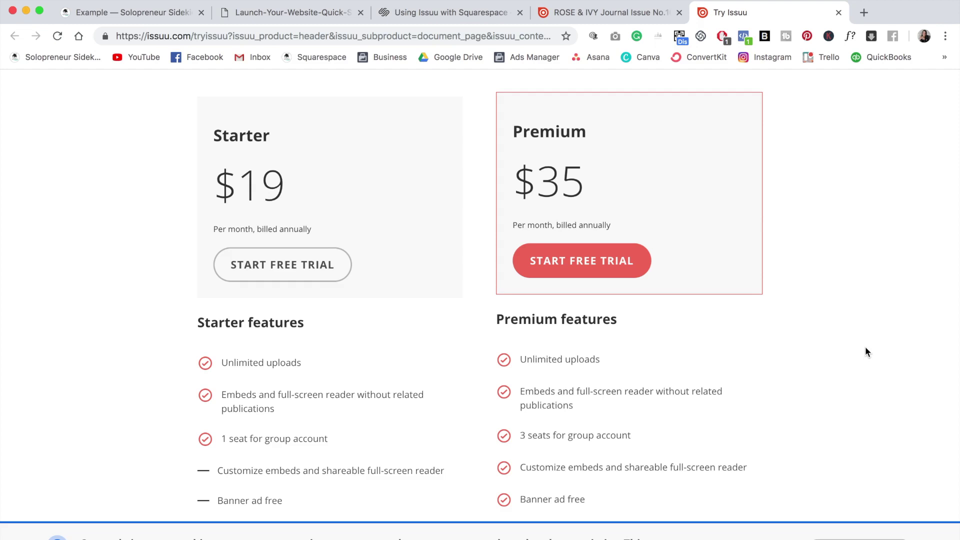
click(863, 13)
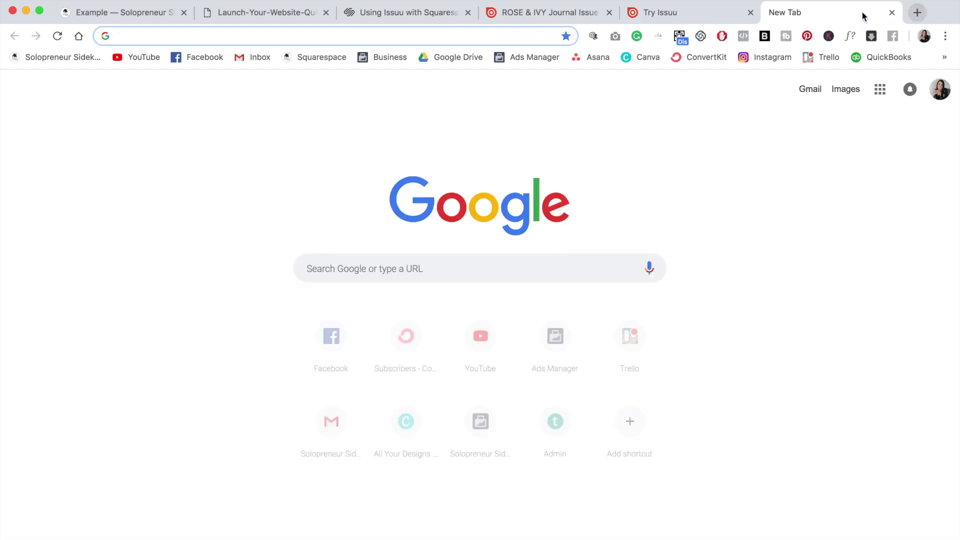
Step: Go to Smallpdf by searching 'small' and open its PDF to JPG tool
text(small)
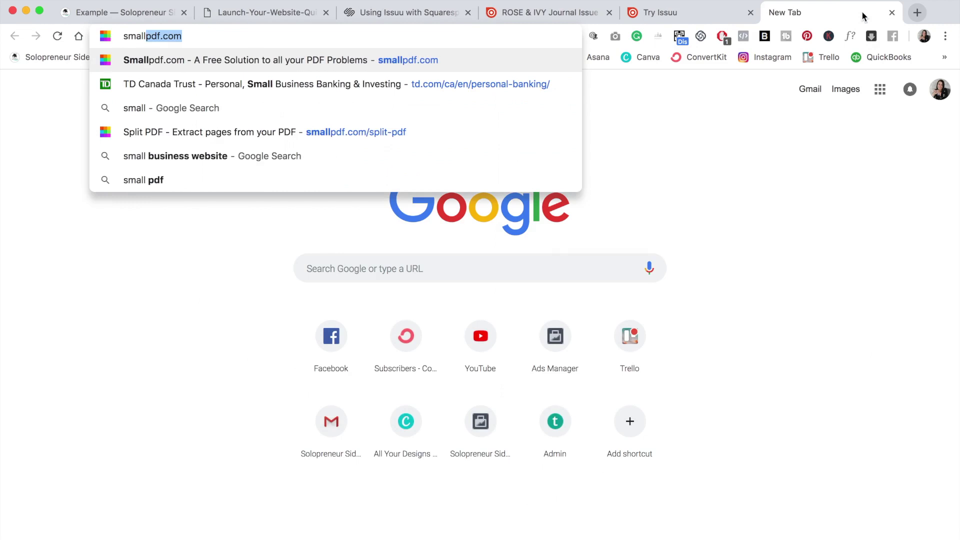
key(Return)
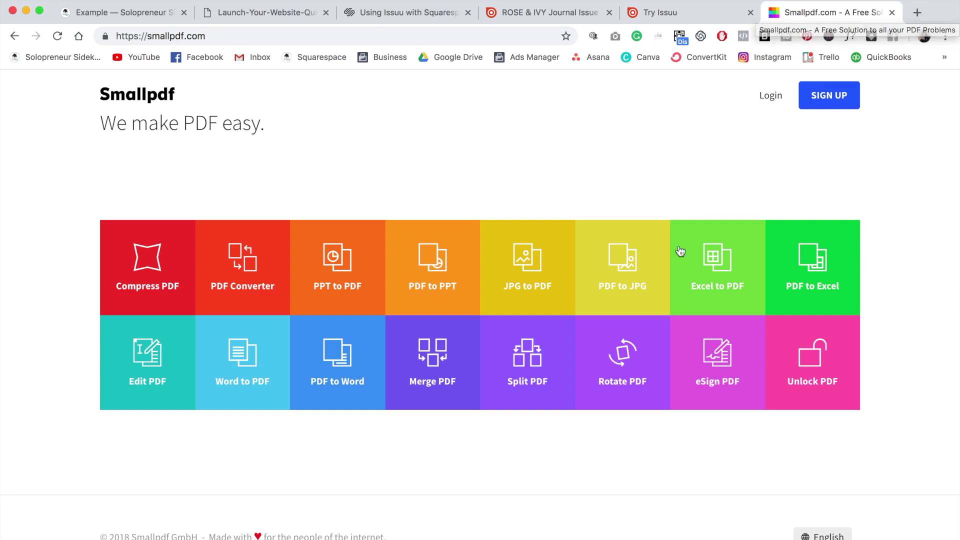
click(631, 282)
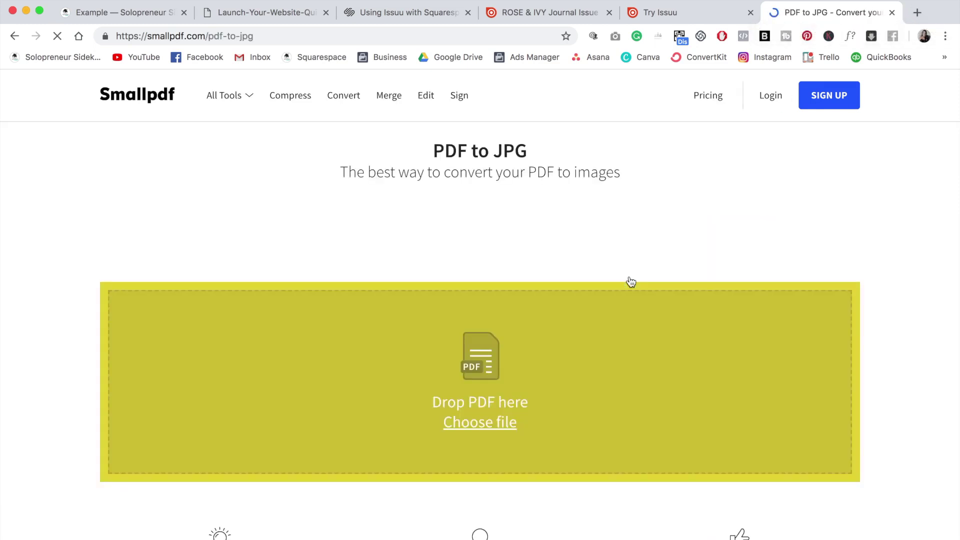
Step: Upload the Launch Your Website guide PDF and convert its entire pages to JPG
click(484, 423)
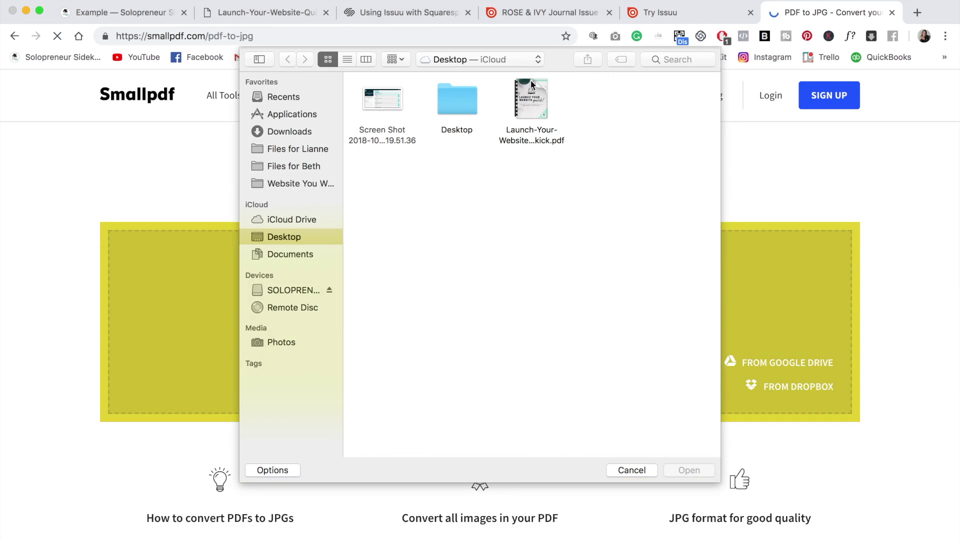
click(531, 100)
double_click(531, 97)
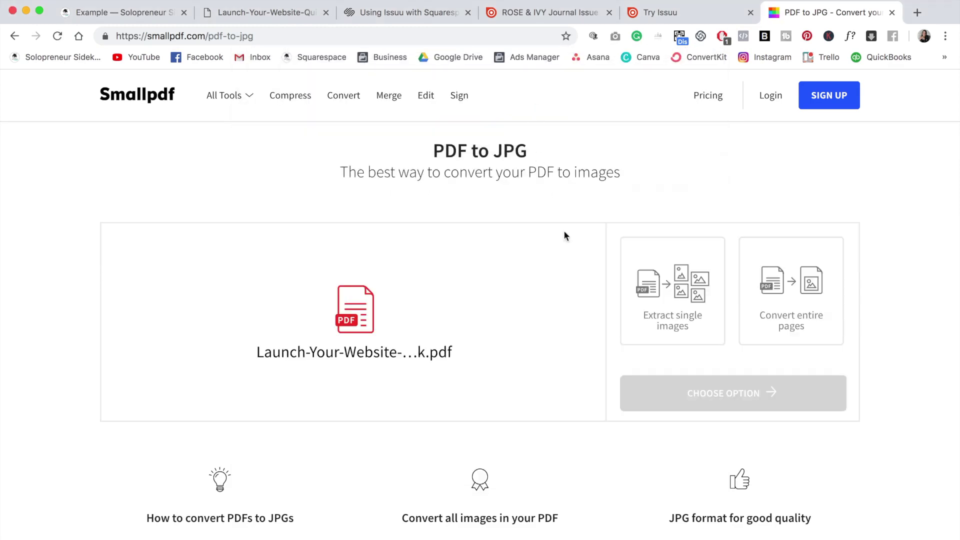
click(765, 318)
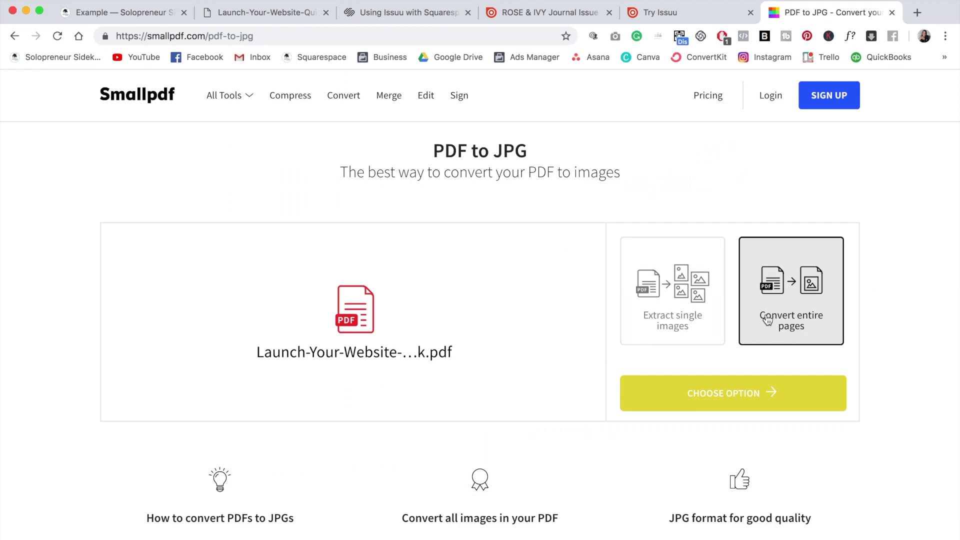
click(724, 401)
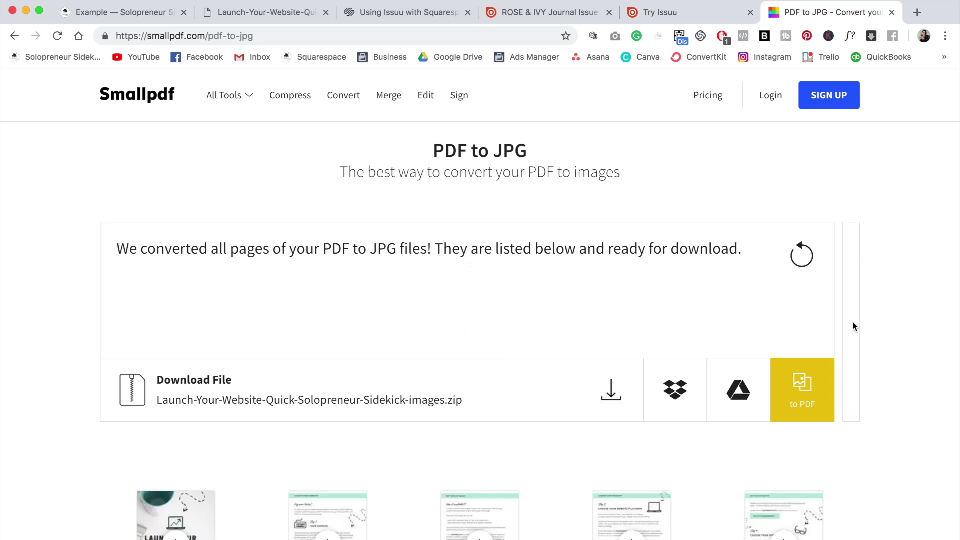
Step: Download Launch-Your-Website-Quick-Solopreneur-Sidekick-images.zip and return to the Squarespace site tab
scroll(853, 321, down, 5)
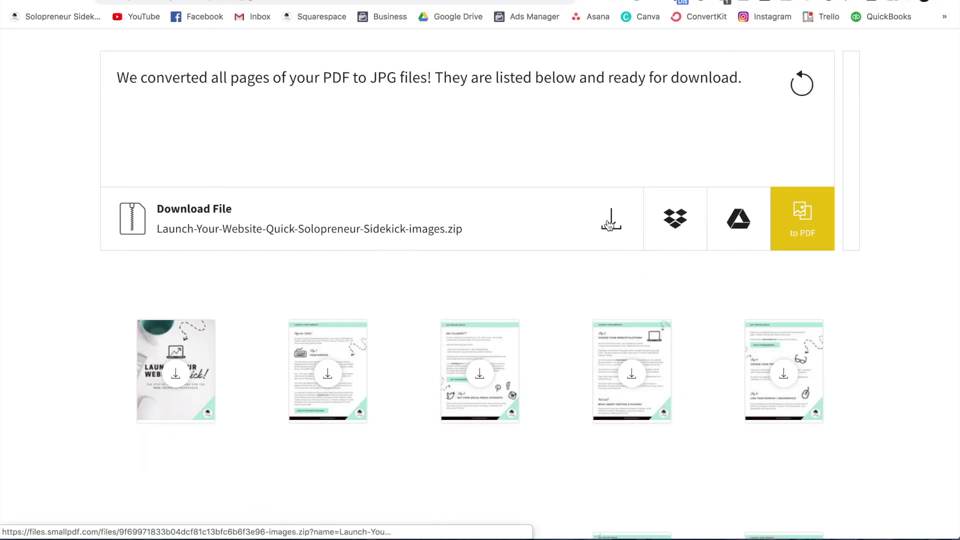
click(608, 225)
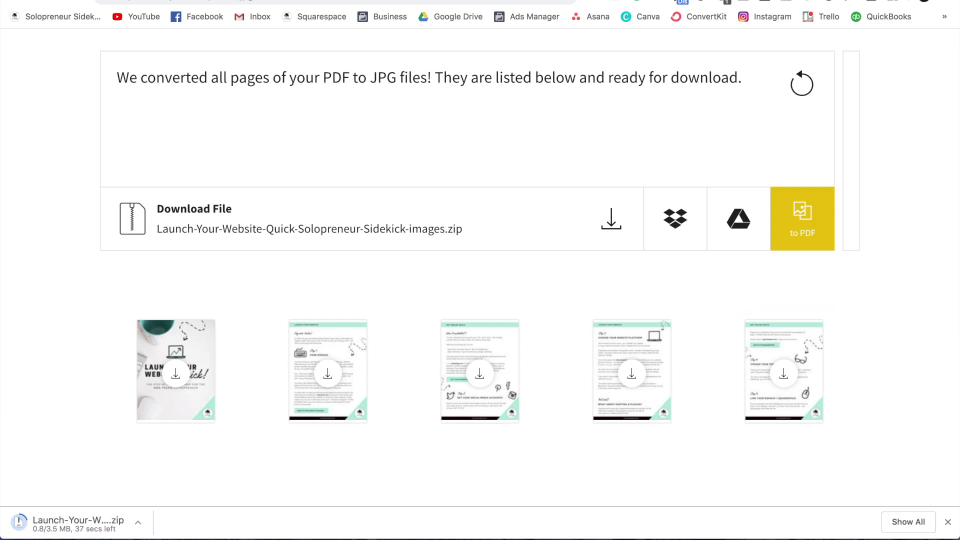
key(ctrl+shift+Tab)
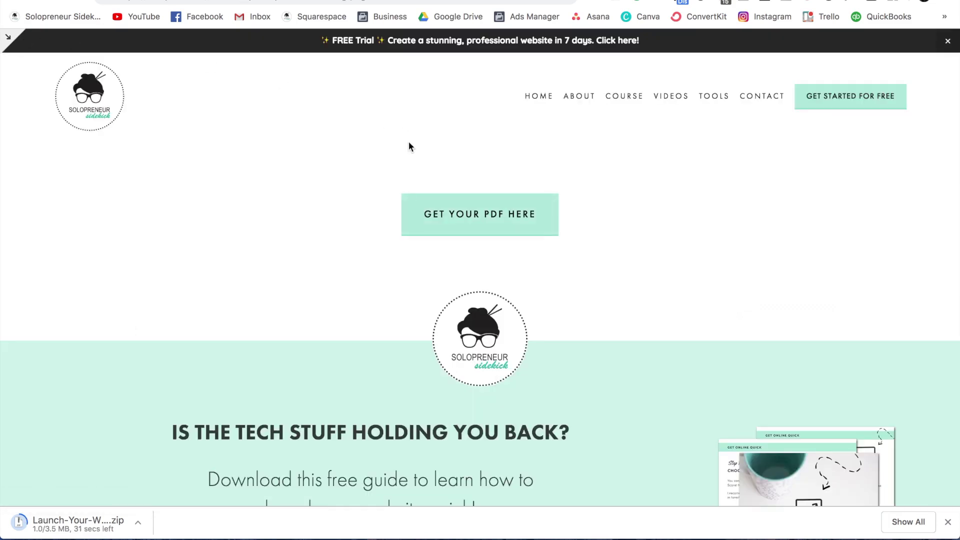
Step: Exit the preview and delete the GET YOUR PDF HERE button block
key(Escape)
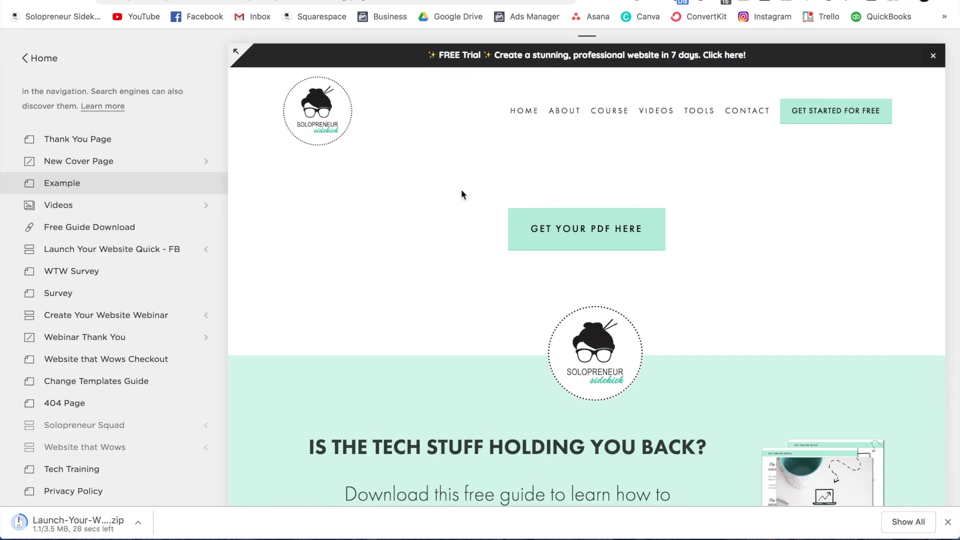
click(445, 225)
click(383, 199)
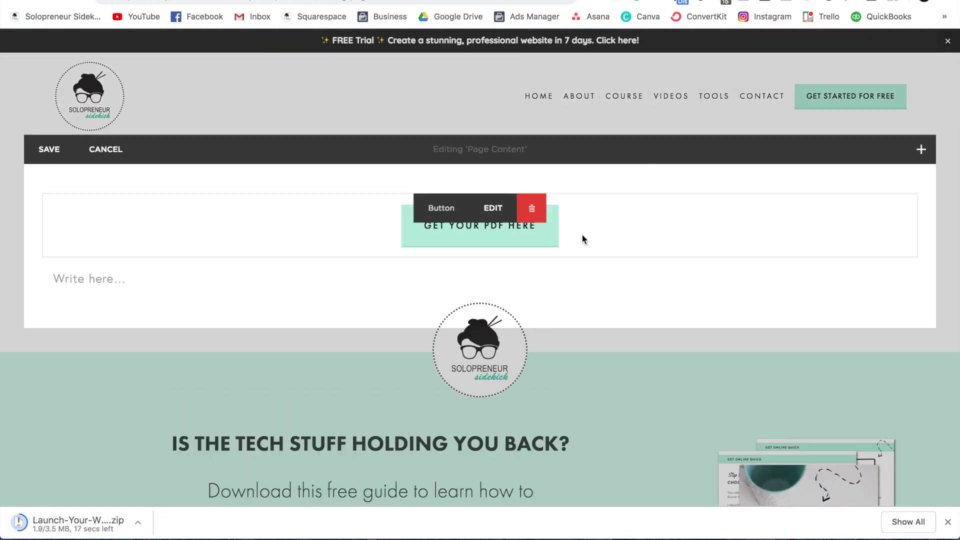
click(531, 208)
click(587, 243)
Step: Insert a Gallery Slideshow block into the empty content area
click(267, 289)
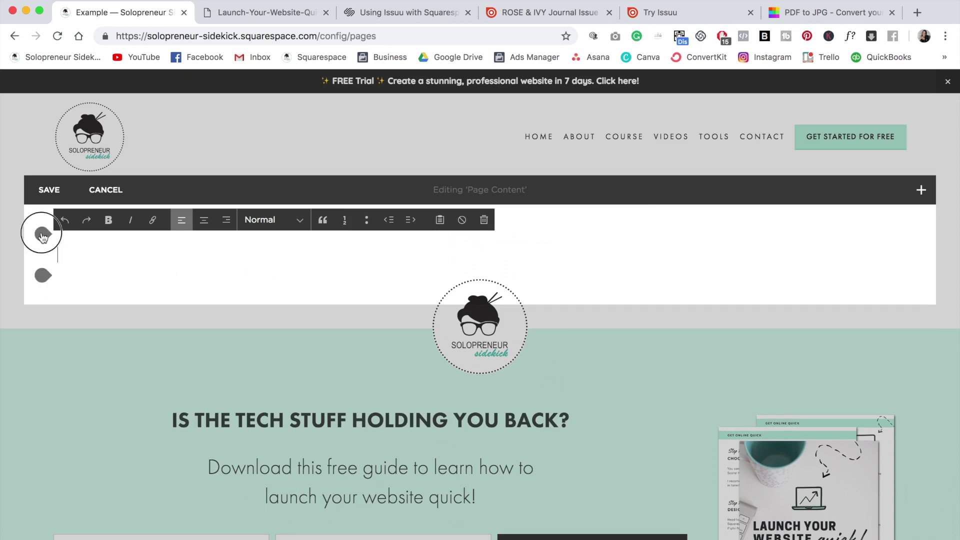
click(43, 233)
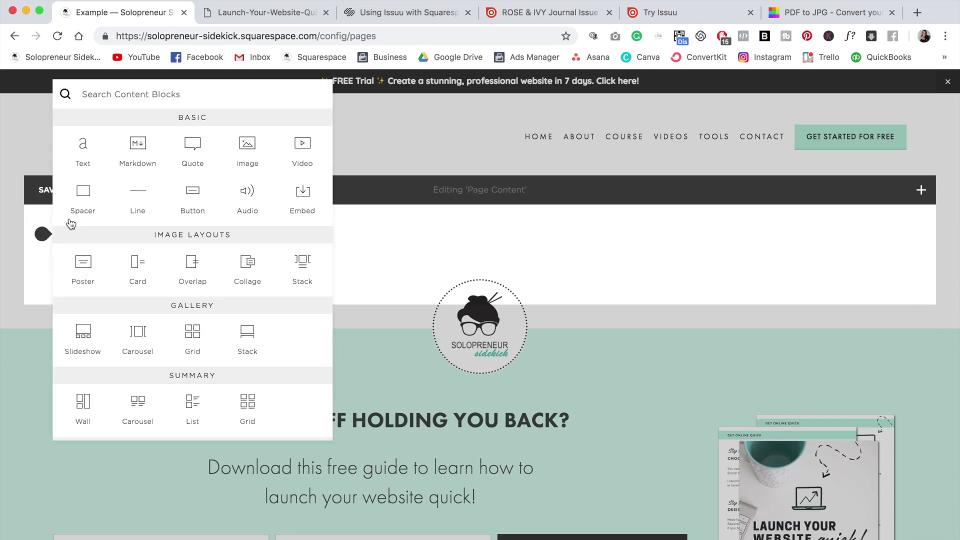
scroll(80, 217, down, 4)
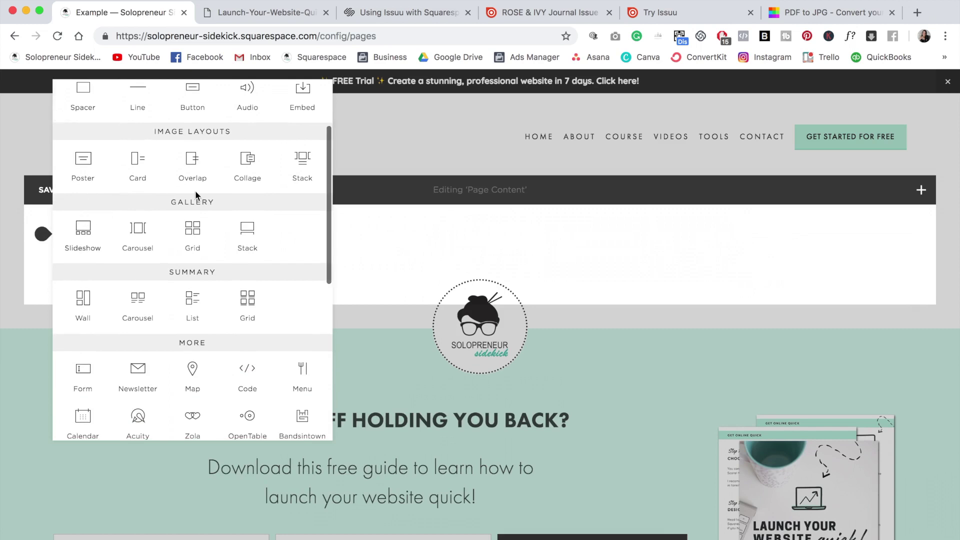
click(88, 246)
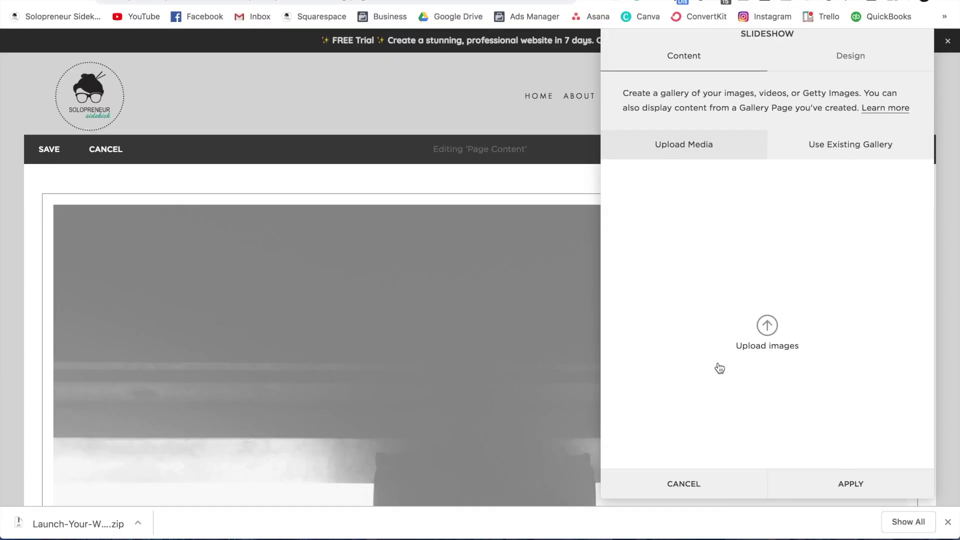
Step: Unzip the images archive and drag 0001.jpg–0003.jpg onto the slideshow's upload area
click(91, 524)
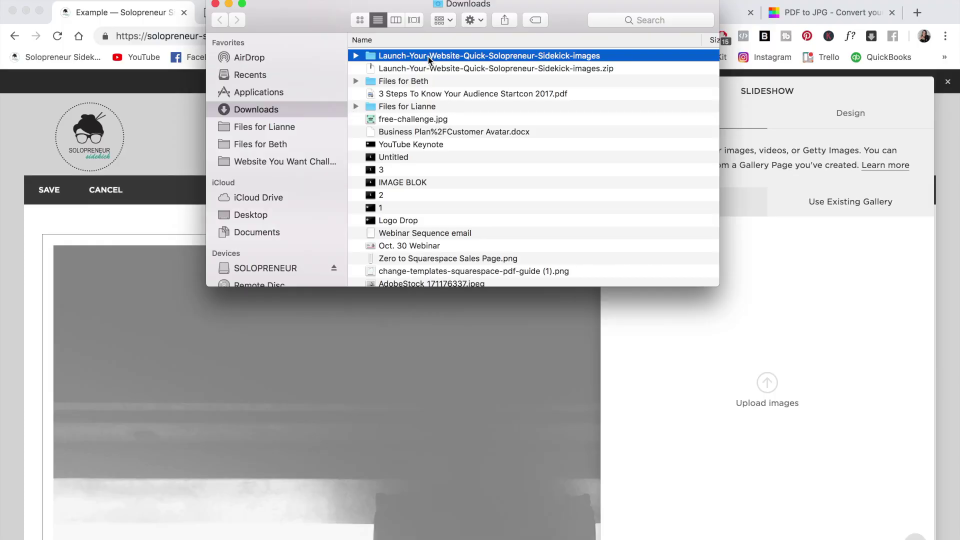
double_click(428, 56)
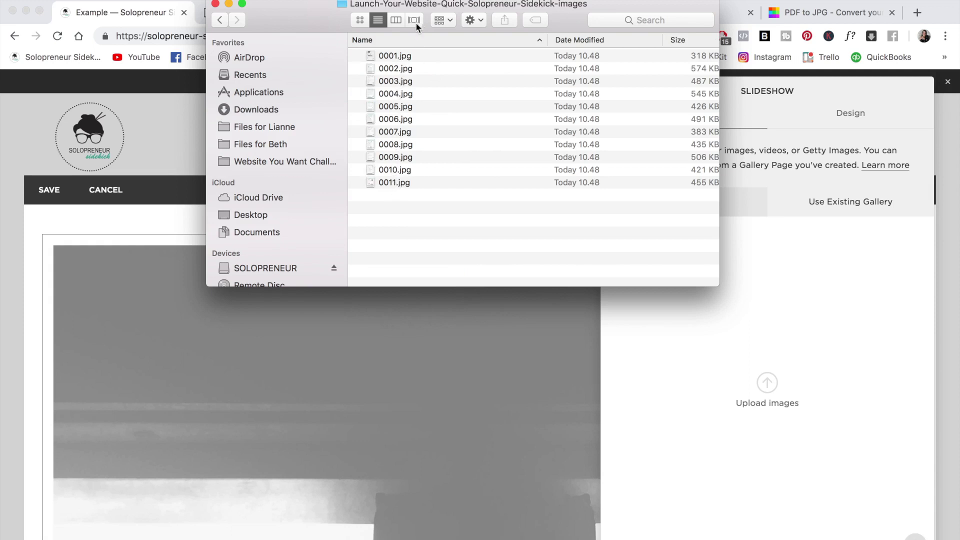
click(409, 56)
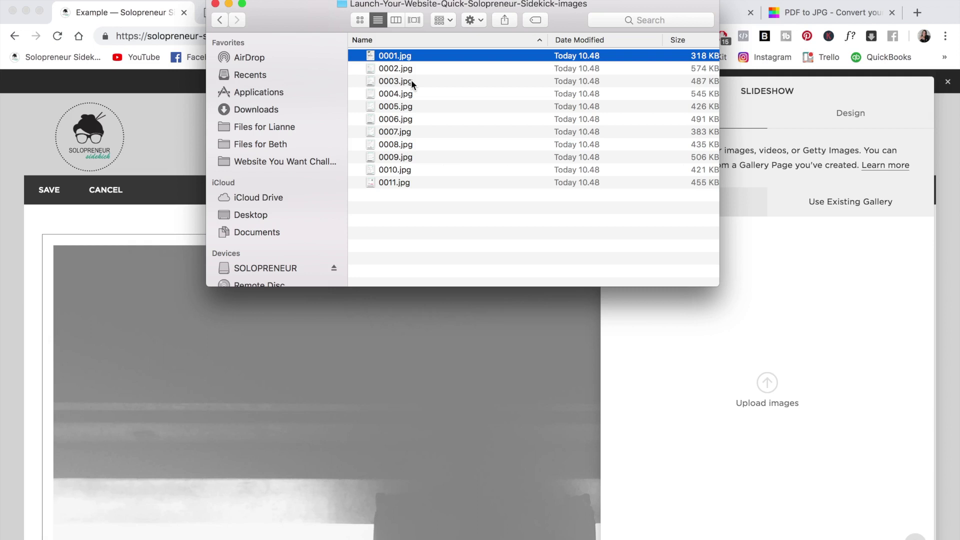
shift+click(411, 79)
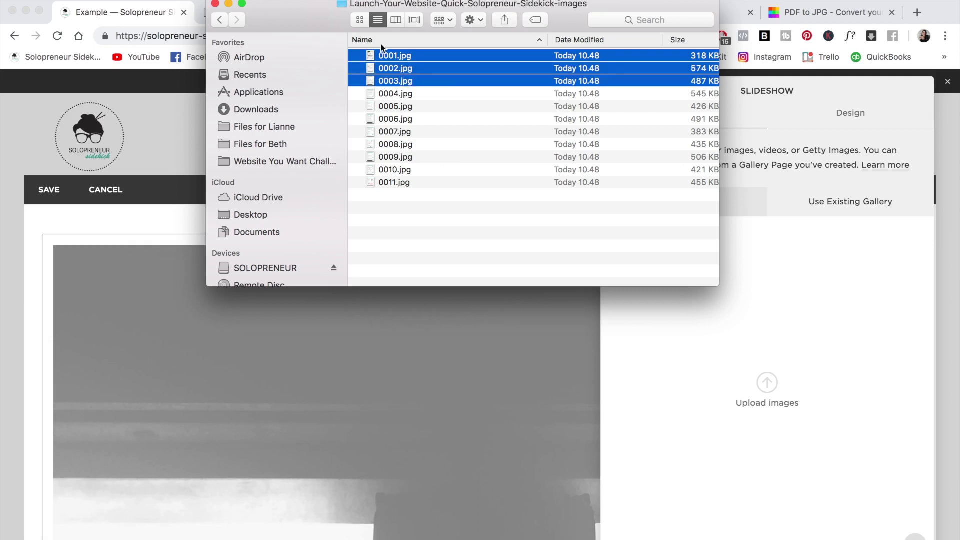
drag(400, 87, 767, 382)
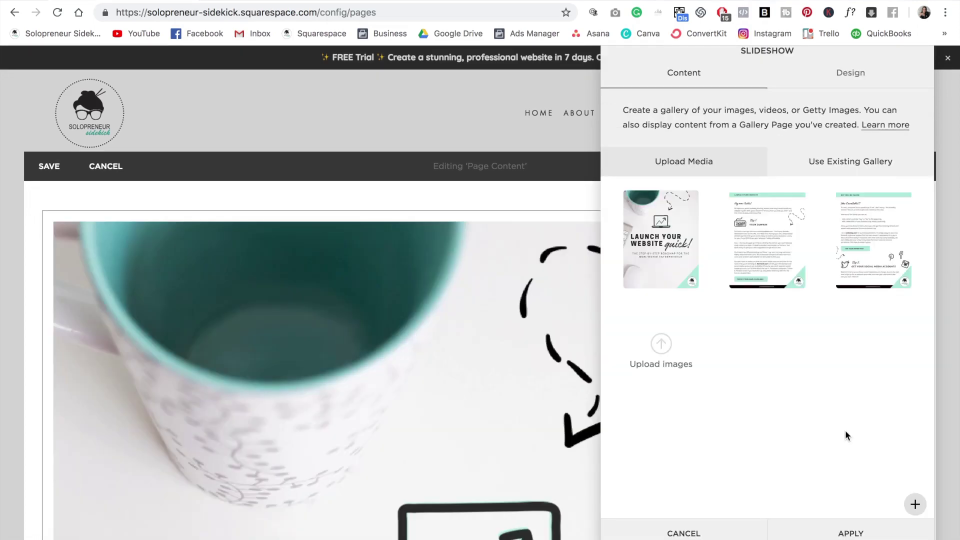
Step: Enable next/previous controls and thumbnails in the slideshow's Design settings
click(850, 70)
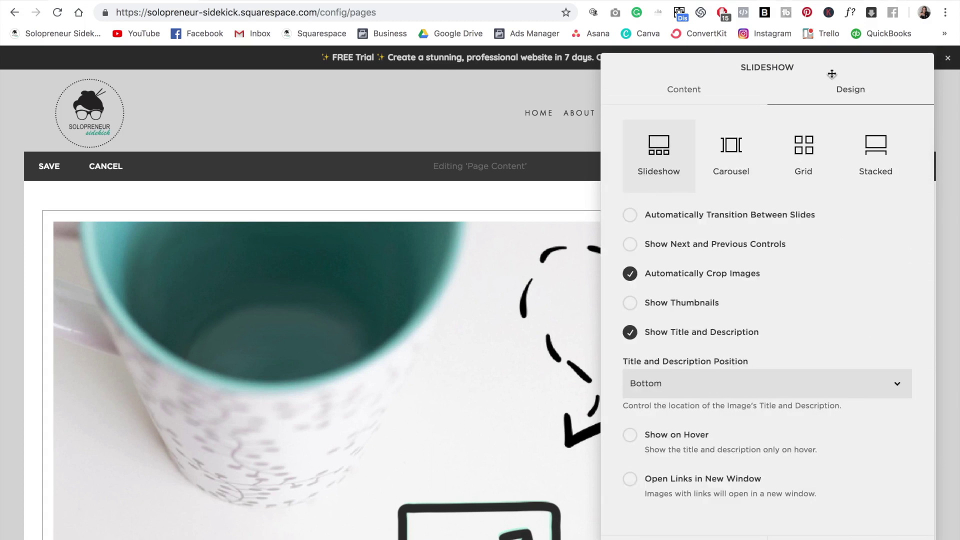
click(630, 245)
click(630, 303)
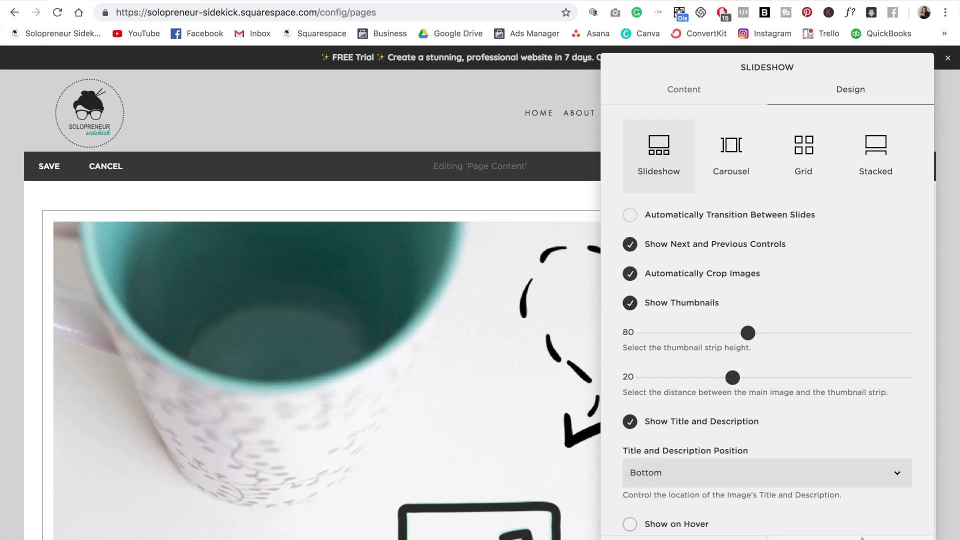
key(Escape)
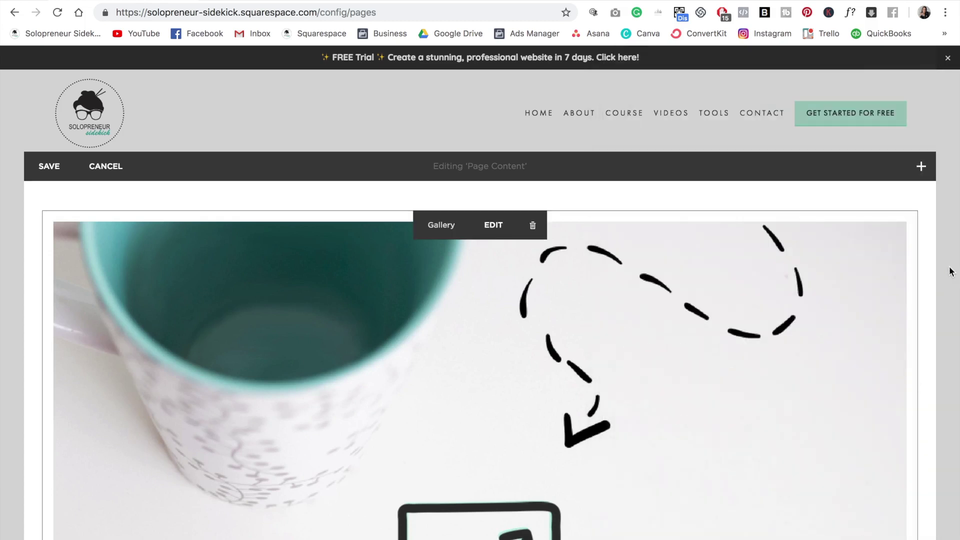
Step: Place a spacer beside the slideshow and narrow the gallery to about half width
click(43, 210)
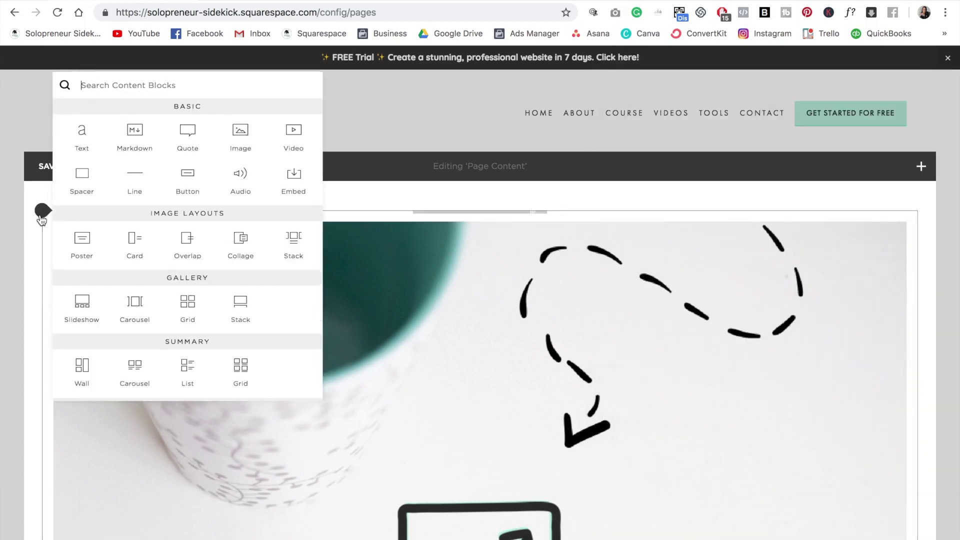
click(89, 187)
drag(497, 227, 900, 336)
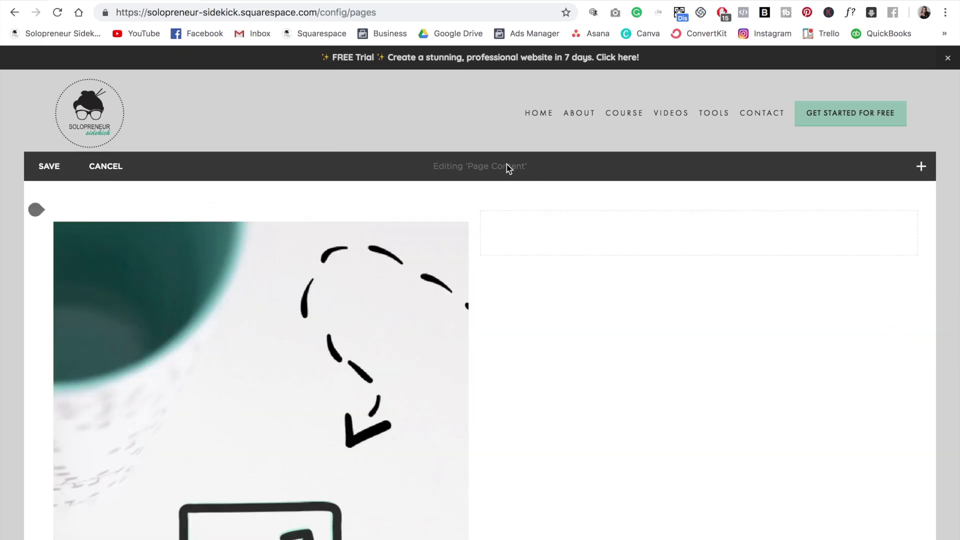
mouse_move(480, 221)
mouse_down()
mouse_move(414, 214)
mouse_move(482, 216)
mouse_up()
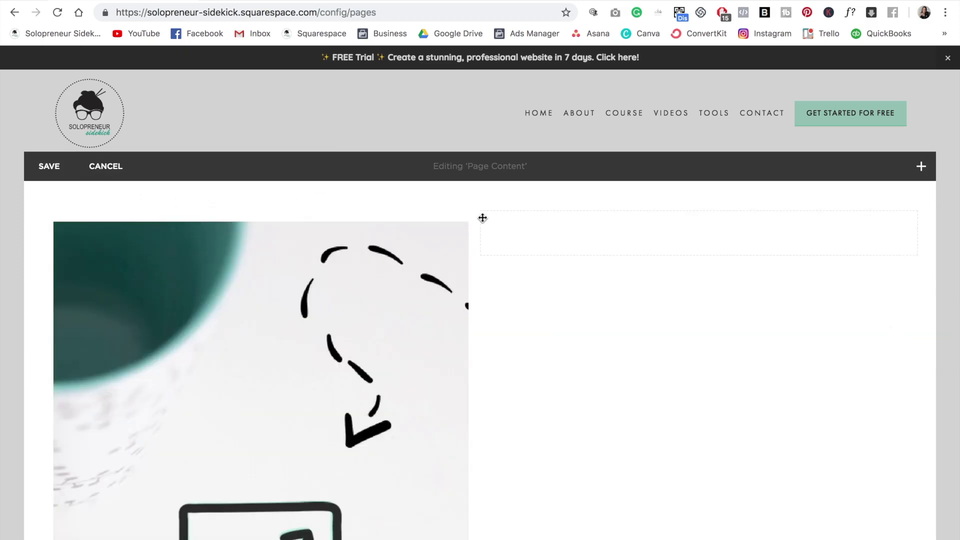
Step: Save the page edits and scroll the live Example page to the slideshow
click(45, 166)
scroll(538, 194, down, 4)
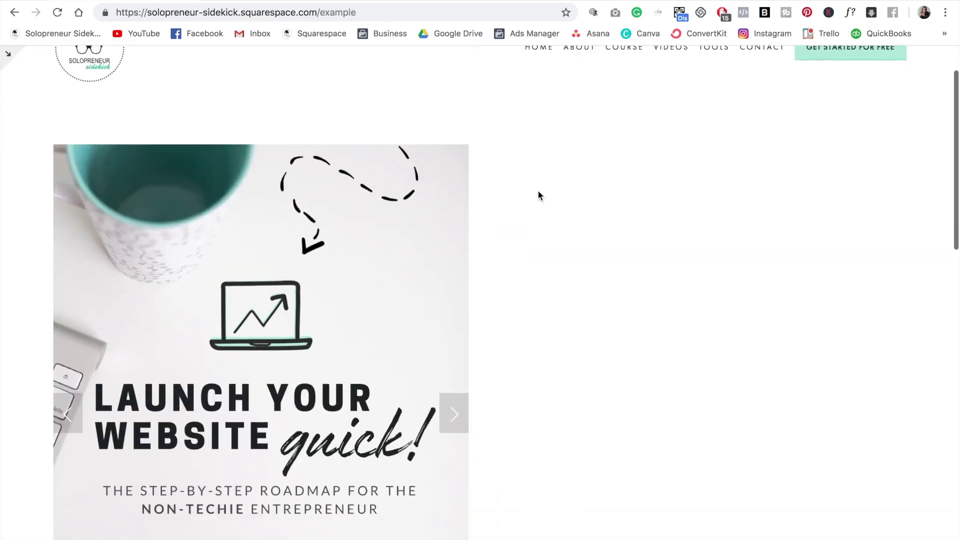
scroll(538, 192, down, 2)
scroll(538, 192, up, 2)
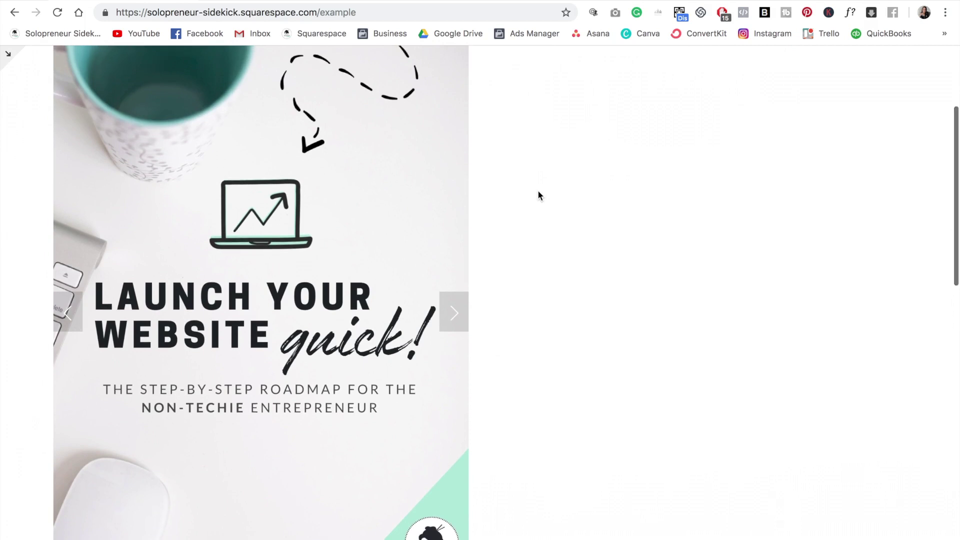
Step: Advance the live slideshow forward through its next two slides
click(462, 321)
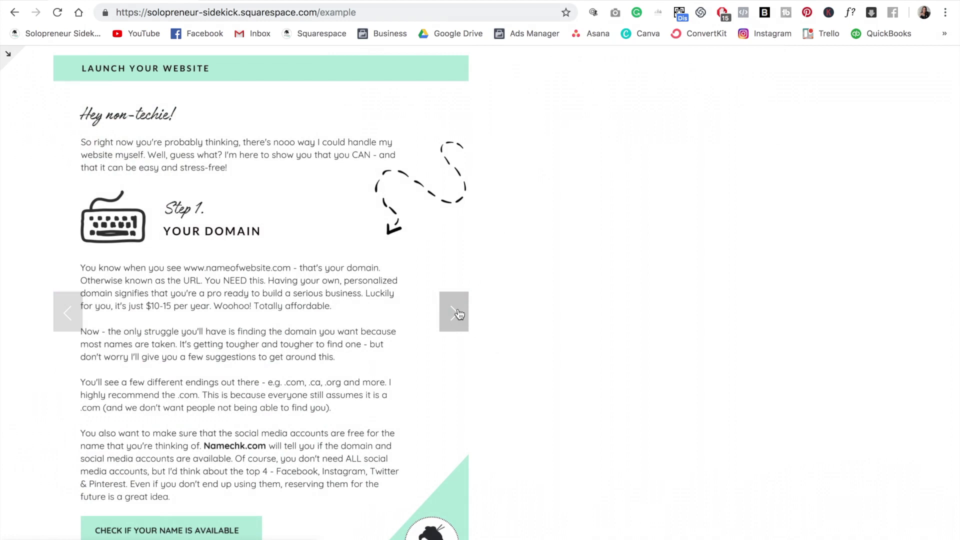
click(458, 315)
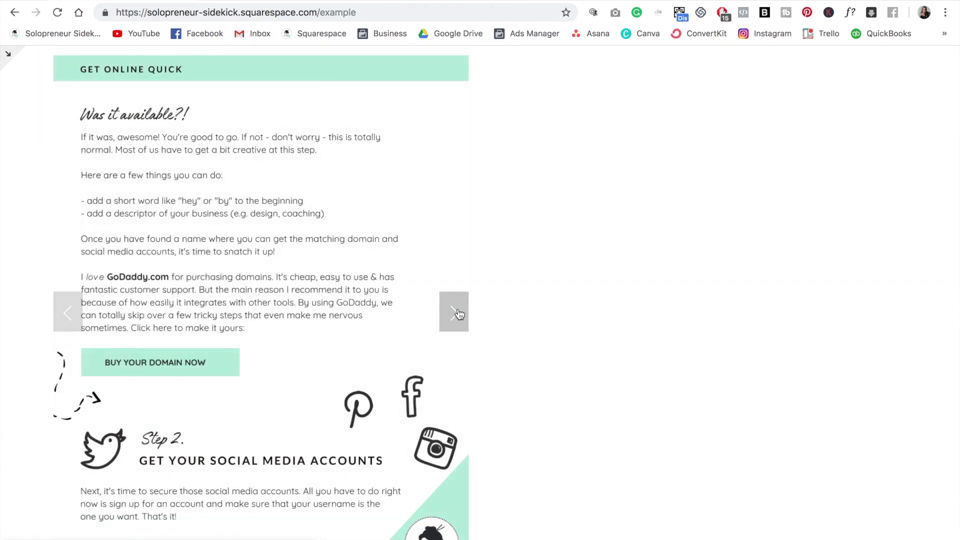
scroll(544, 236, up, 3)
scroll(544, 253, down, 3)
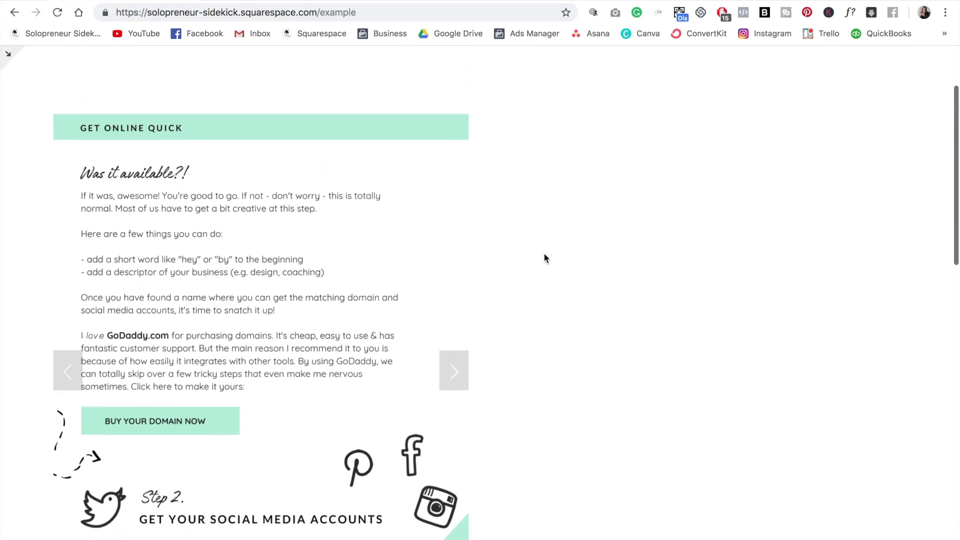
scroll(544, 253, down, 5)
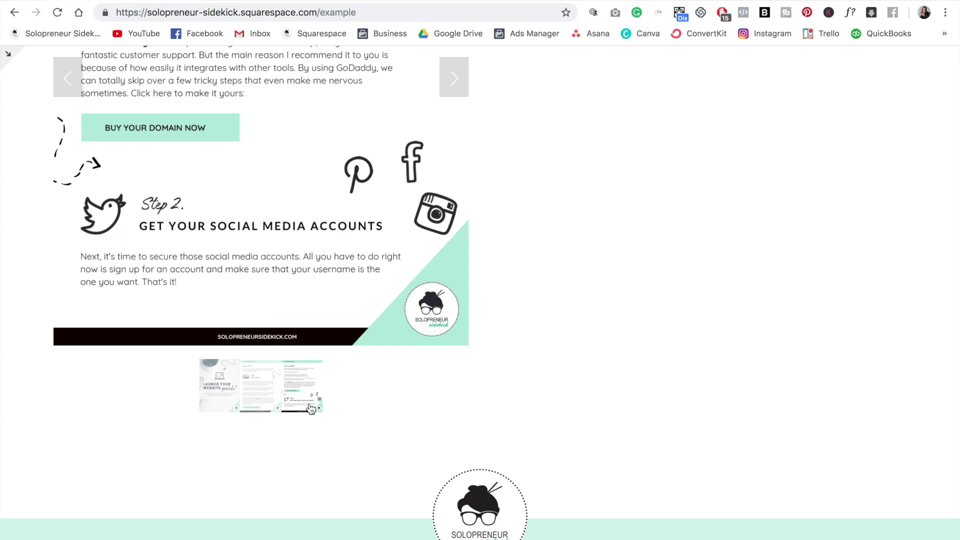
Step: Return the slideshow to its 'Launch Your Website quick!' cover slide via the thumbnail
click(220, 400)
scroll(598, 328, up, 4)
scroll(599, 333, up, 2)
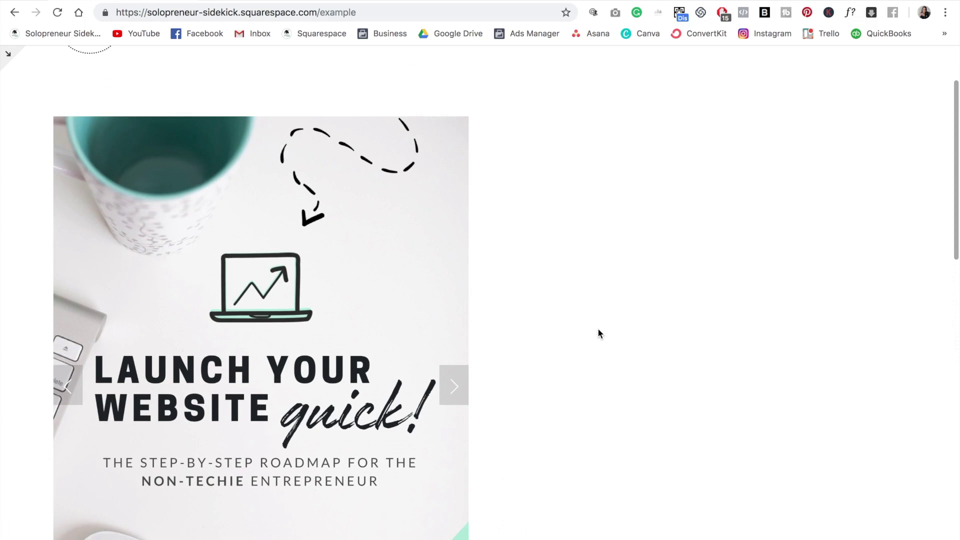
scroll(598, 329, up, 2)
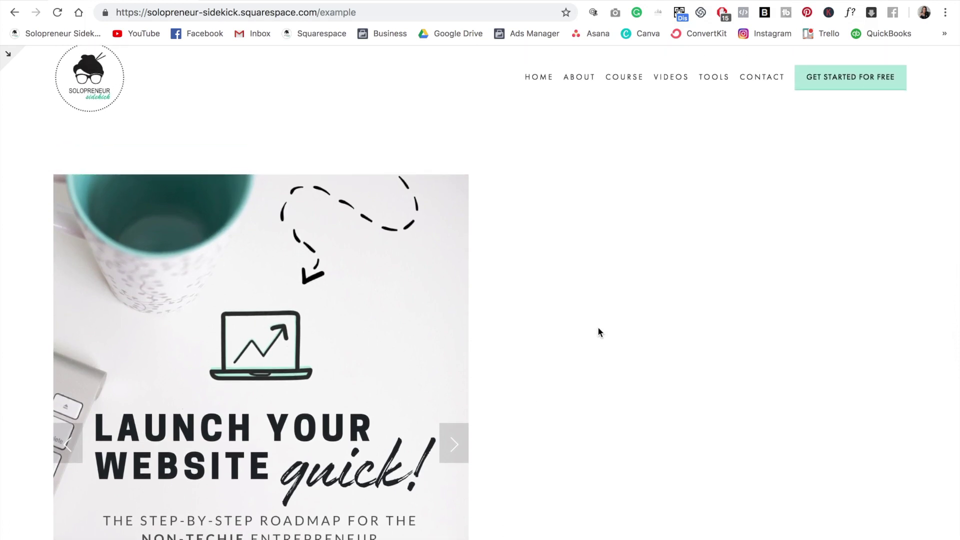